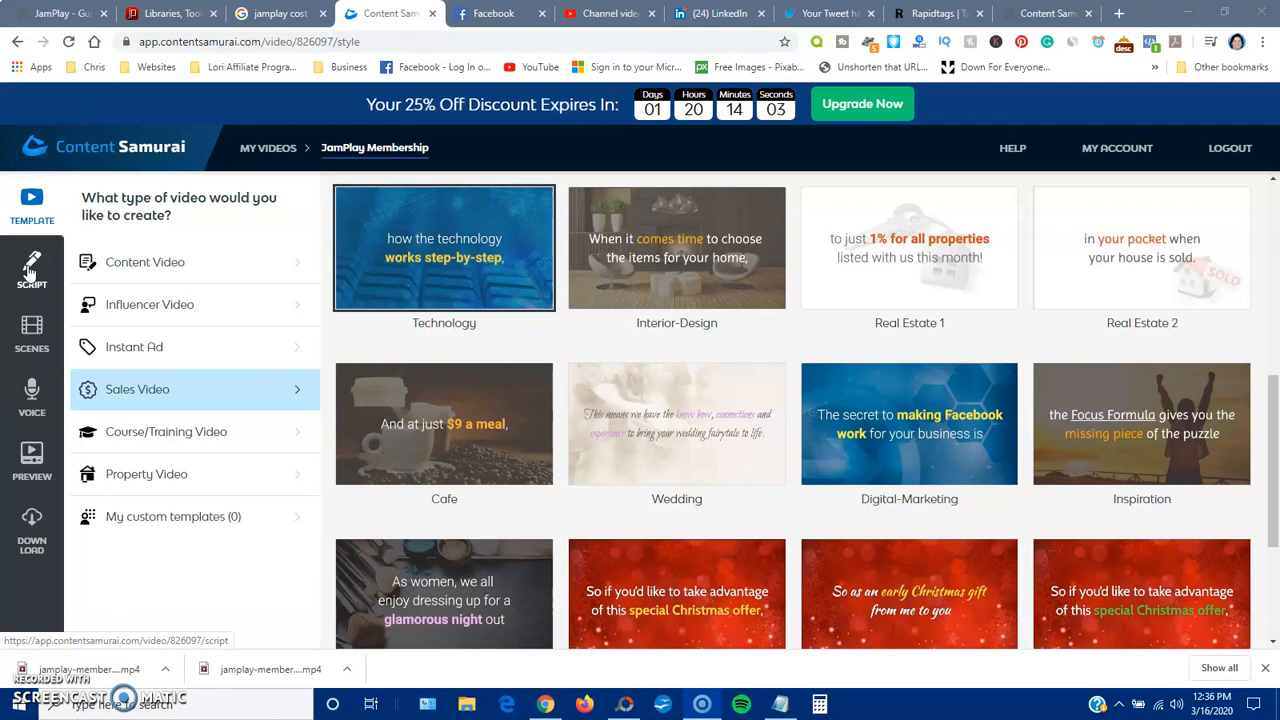
Browse the Content Video and Sales Video templates and open the details of the Technology sales template
left_click(123, 258)
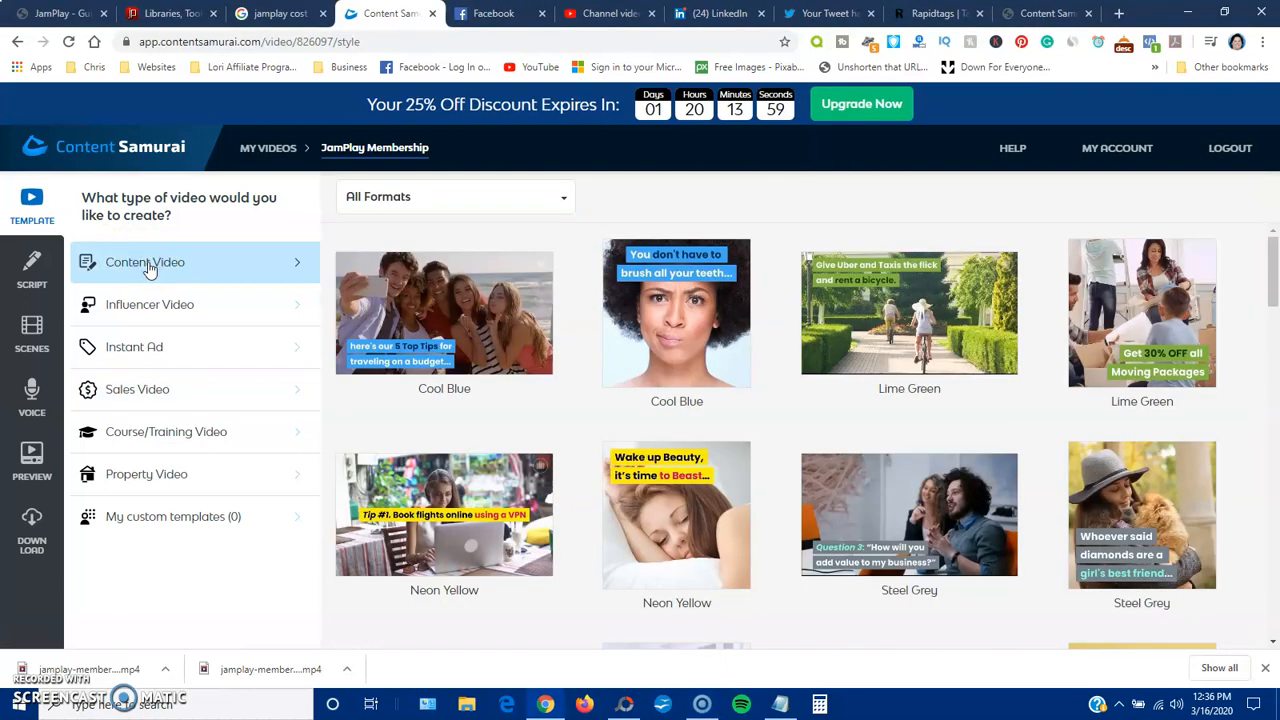
left_click(165, 388)
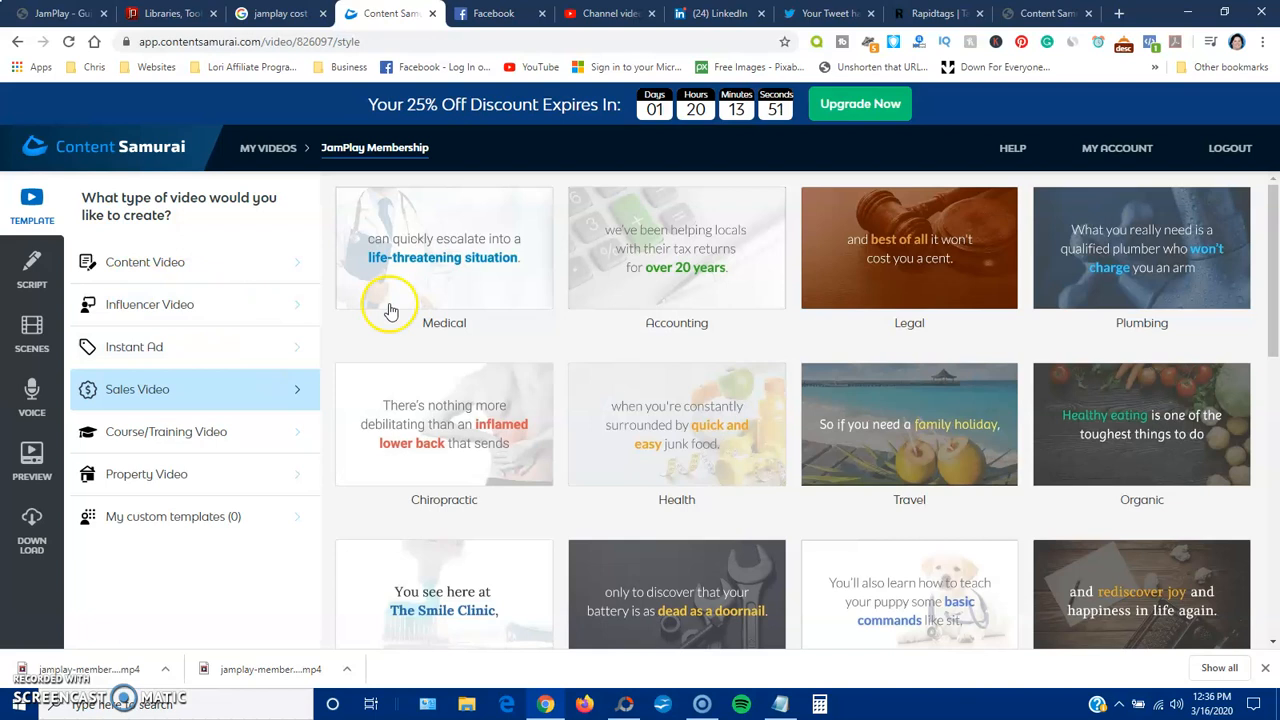
scroll(716, 366, "down", 3)
scroll(592, 440, "down", 1)
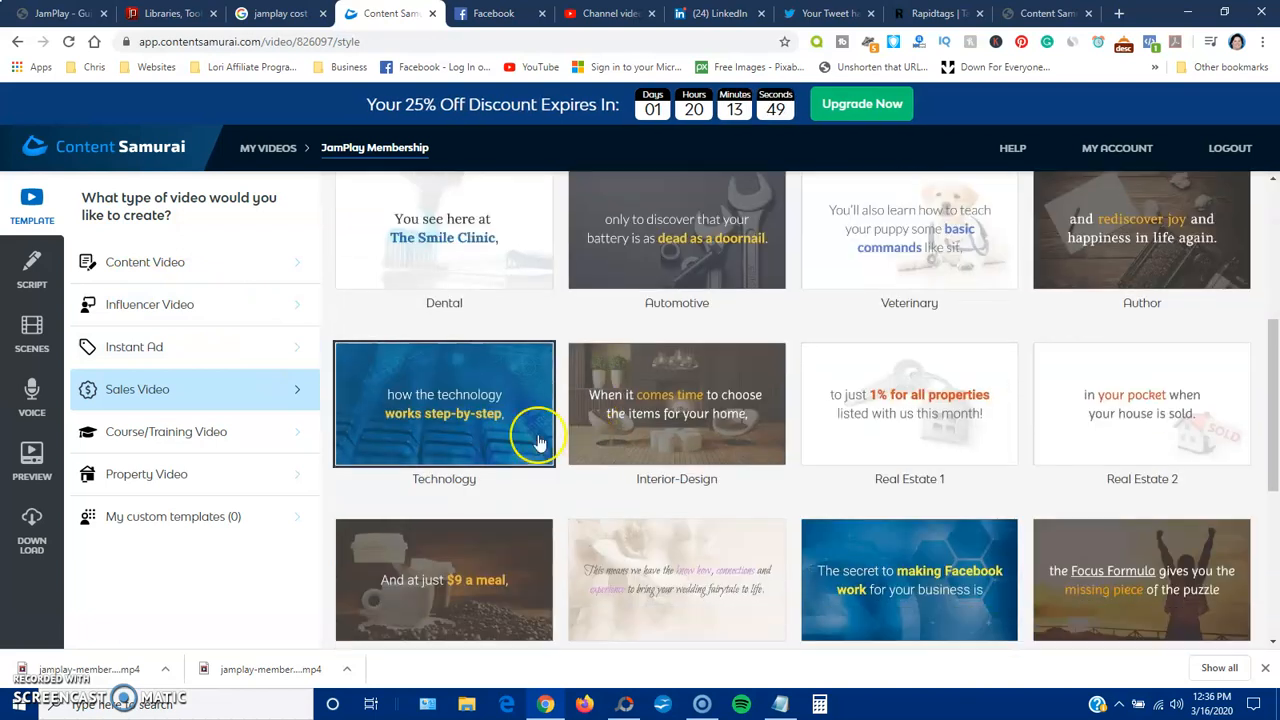
left_click(446, 410)
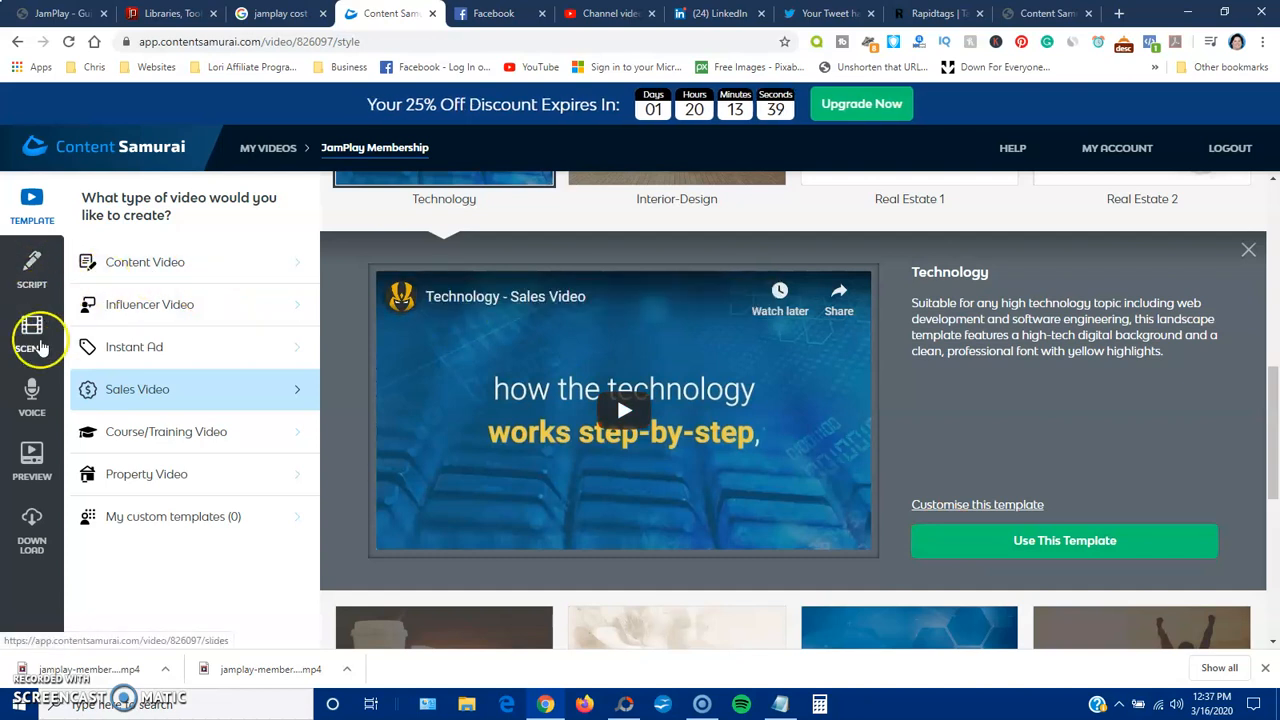
Review the JamPlay Membership video's script through to its closing lines
left_click(31, 265)
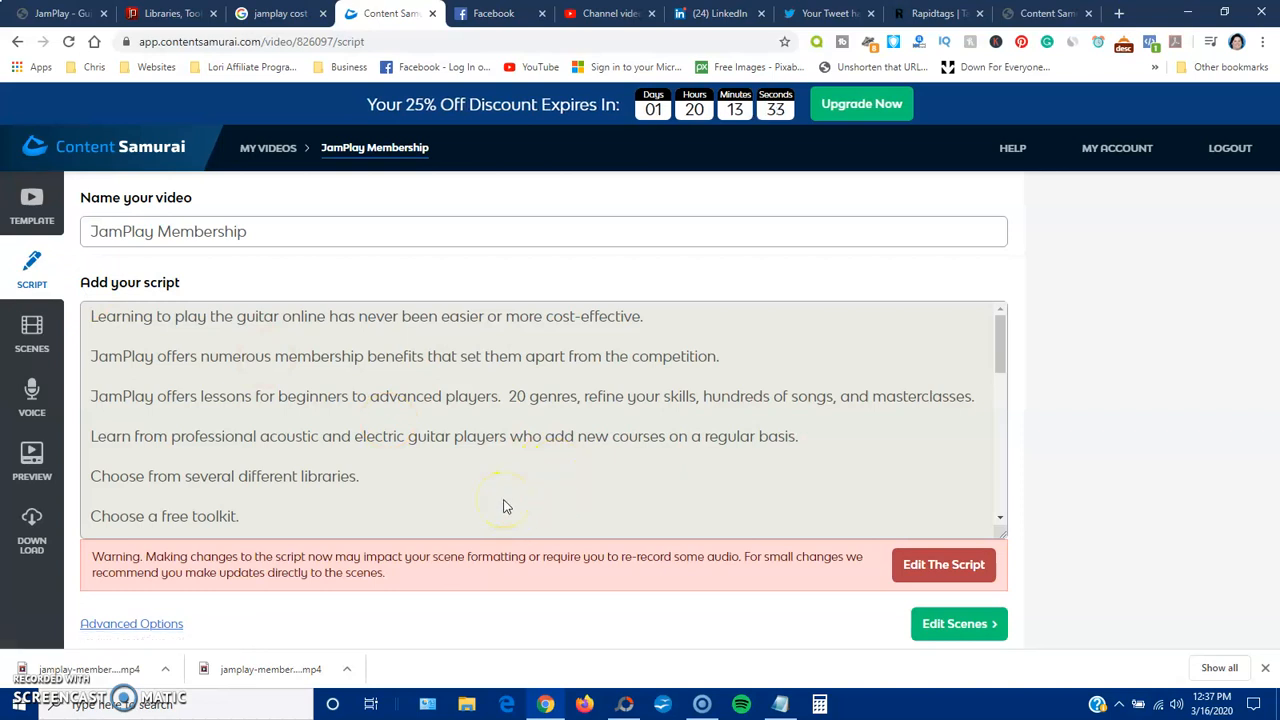
scroll(445, 468, "down", 10)
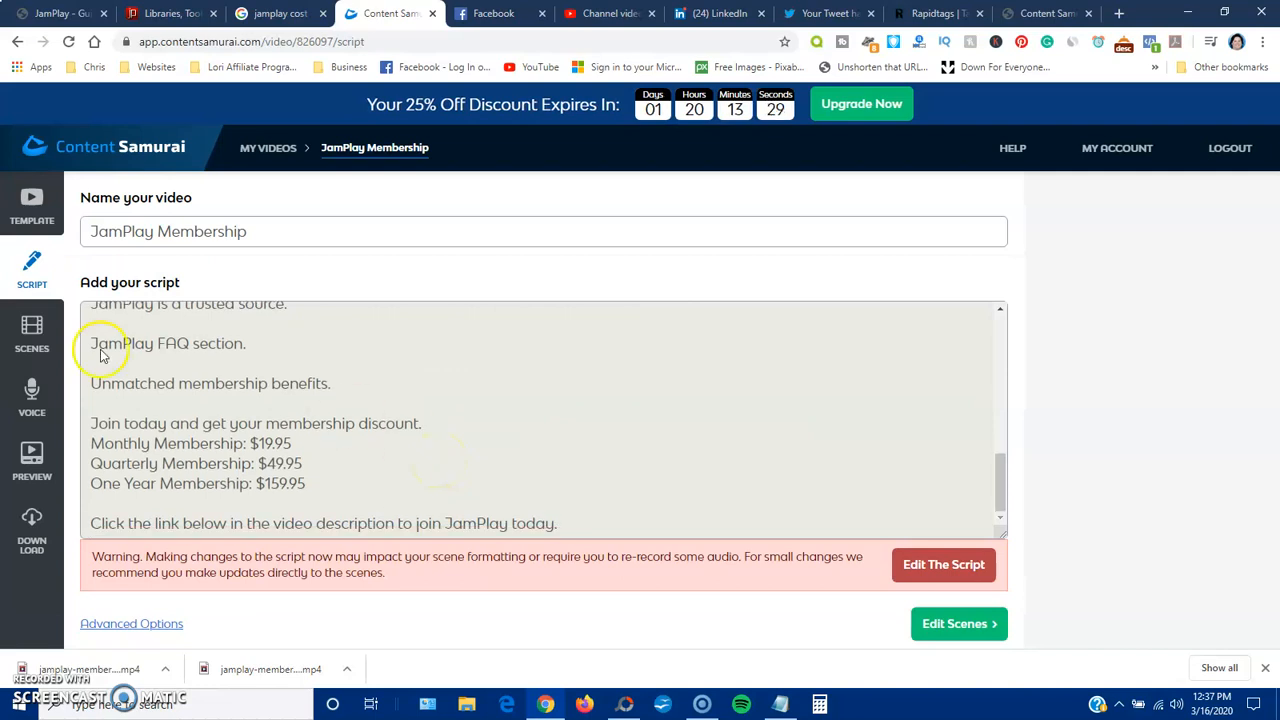
Open the video's scenes and examine the text and backgrounds of scenes 1 to 3
left_click(33, 334)
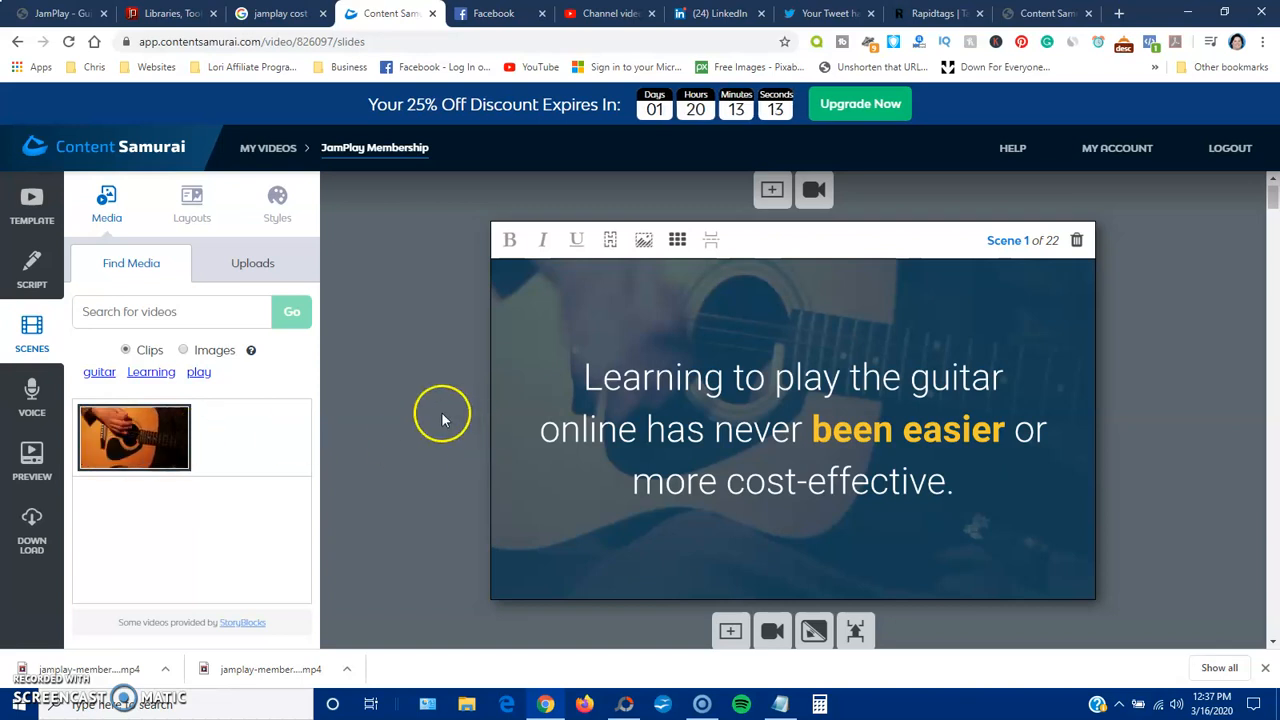
scroll(433, 421, "down", 3)
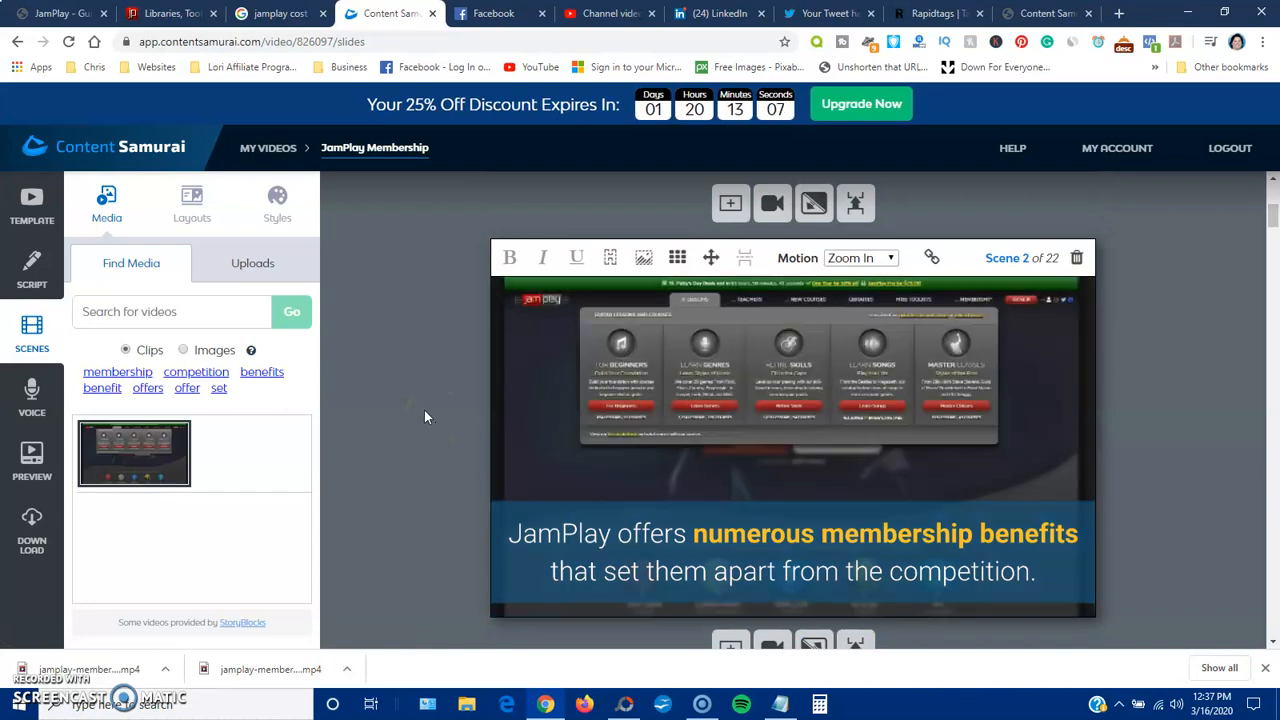
left_click(709, 430)
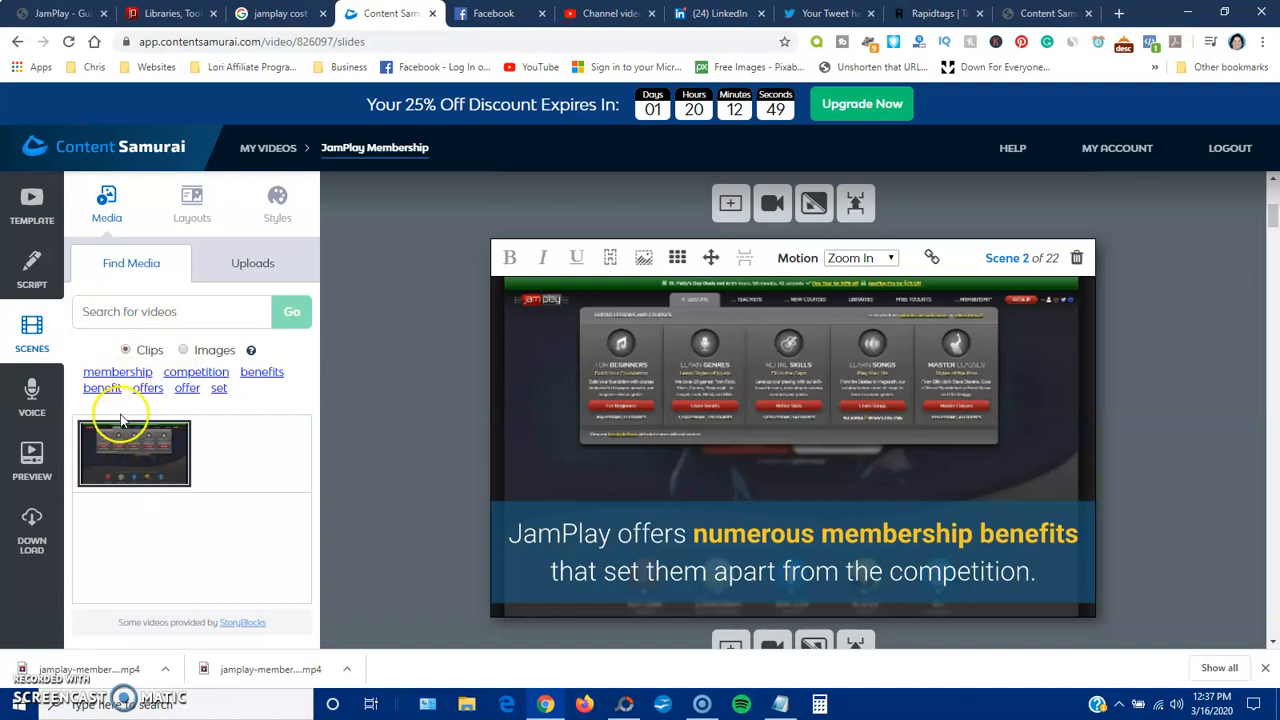
scroll(369, 390, "down", 5)
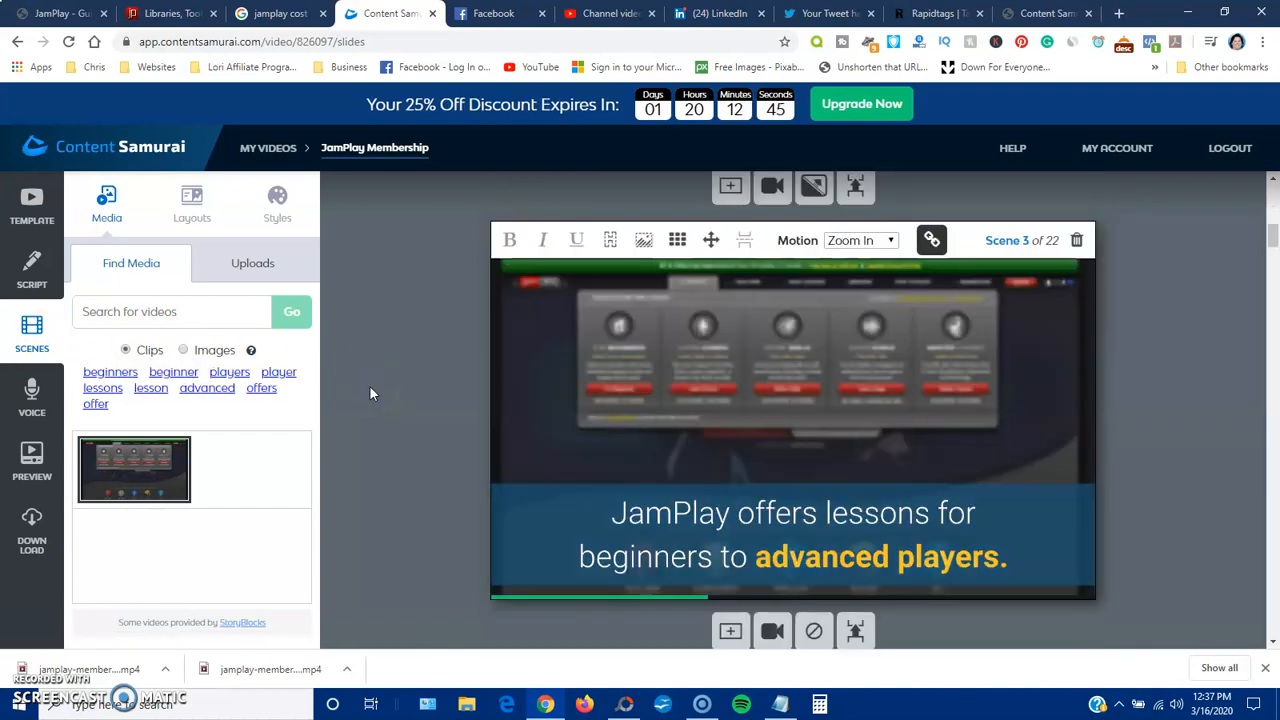
View the uploaded clips and images for scene 3, and open the image upload file chooser before dismissing it
left_click(247, 265)
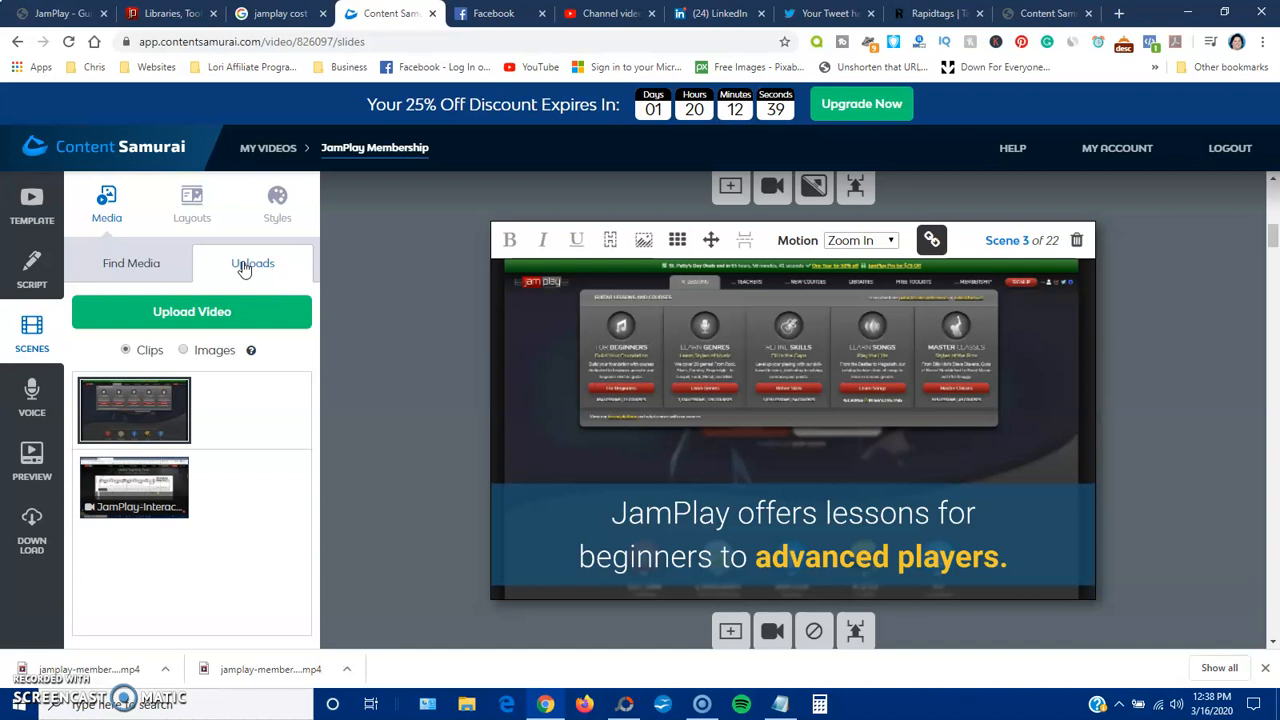
left_click(184, 351)
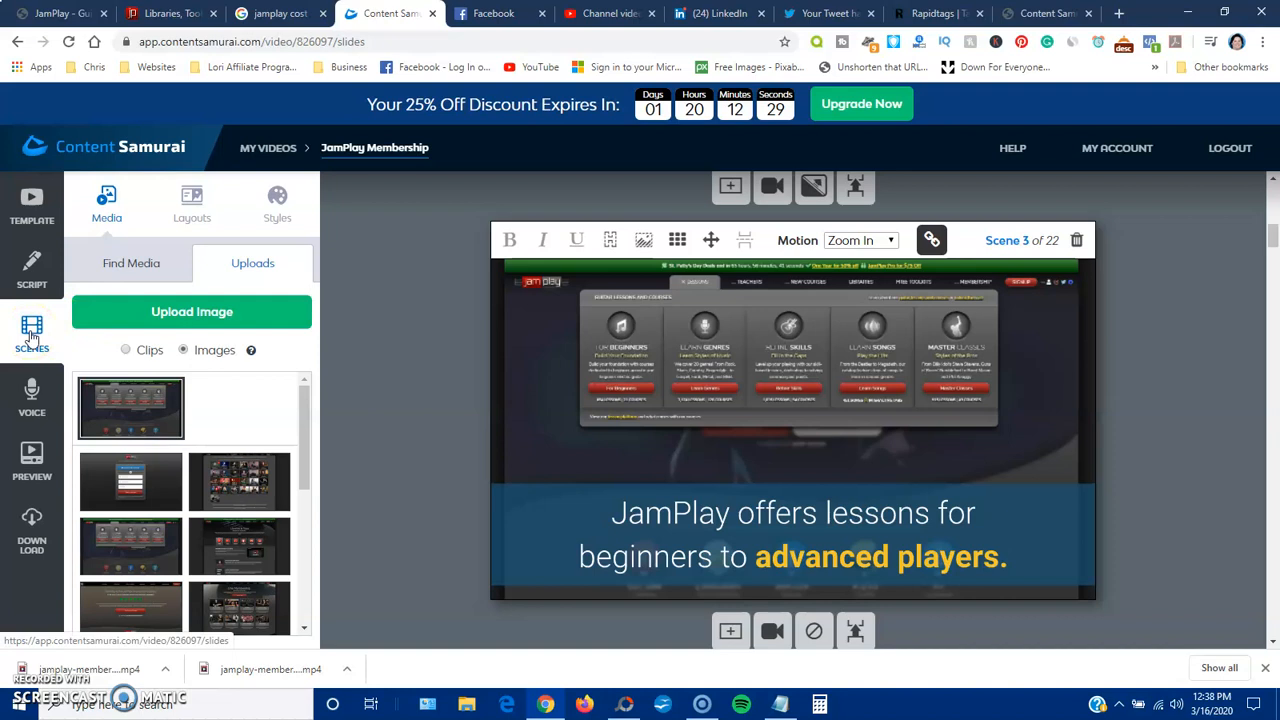
left_click(222, 312)
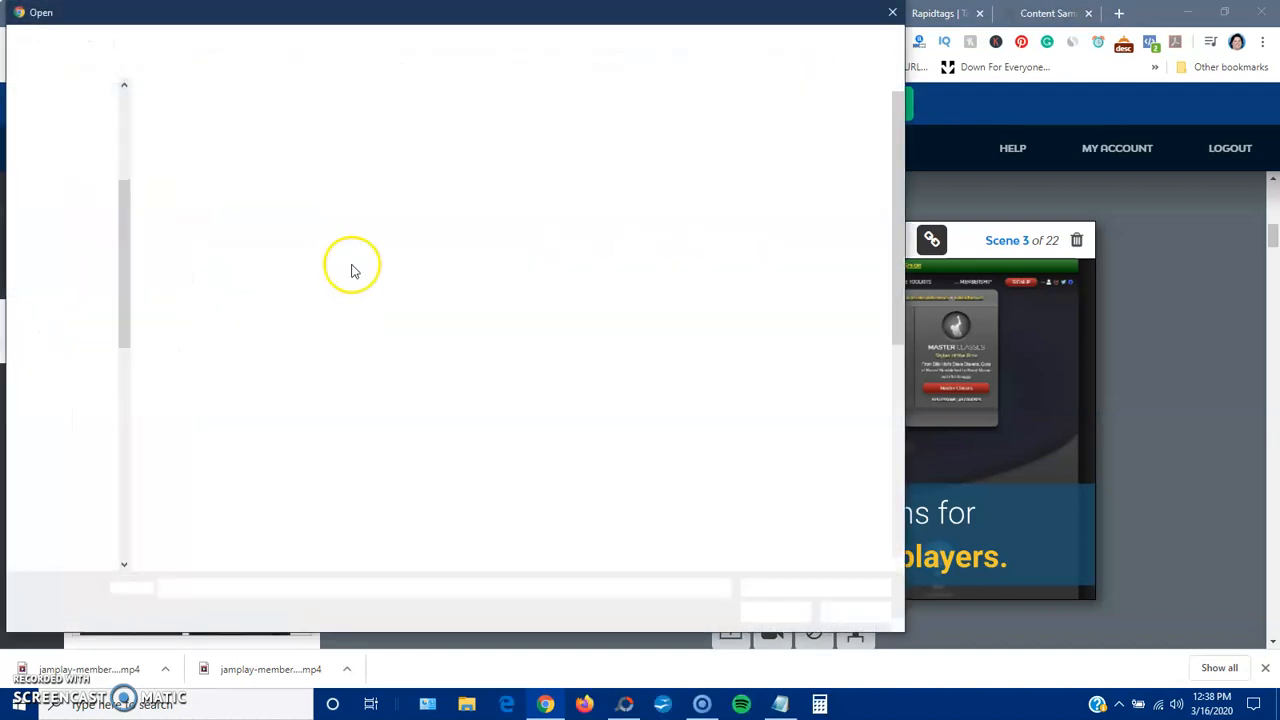
left_click(892, 15)
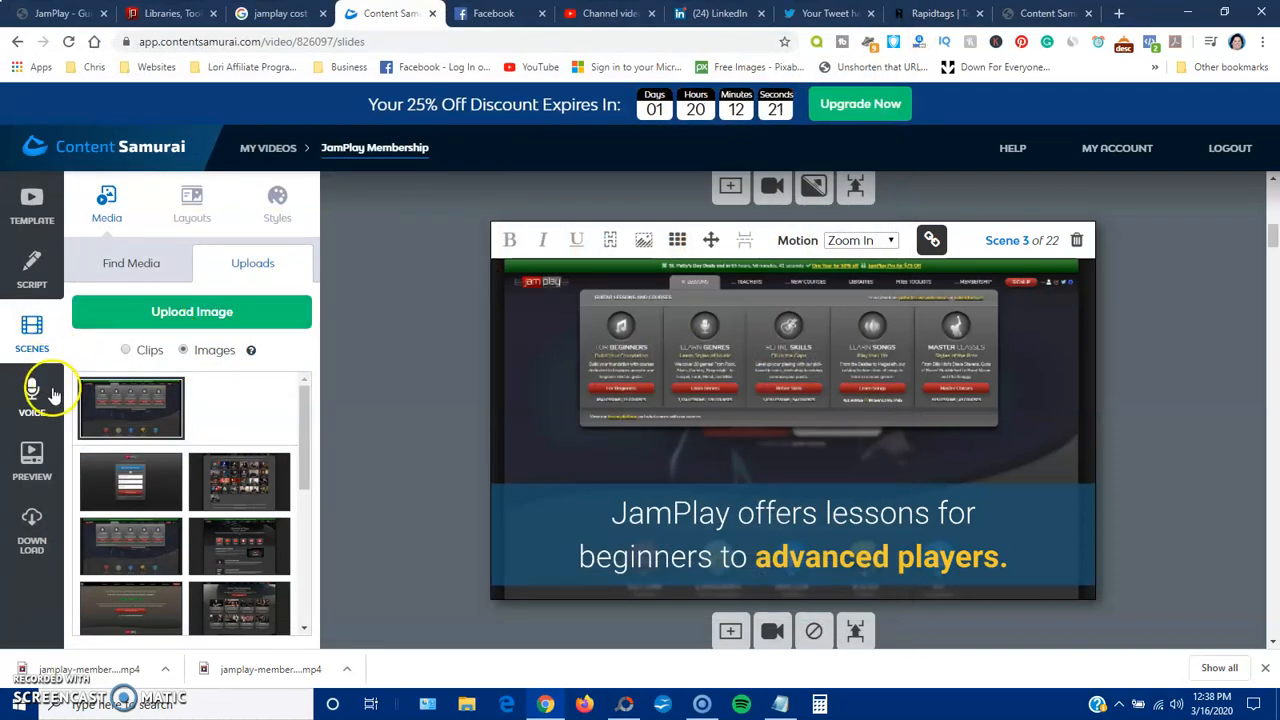
Examine the scenes following scene 3, through scene 6 about electric guitar players
scroll(420, 380, "down", 3)
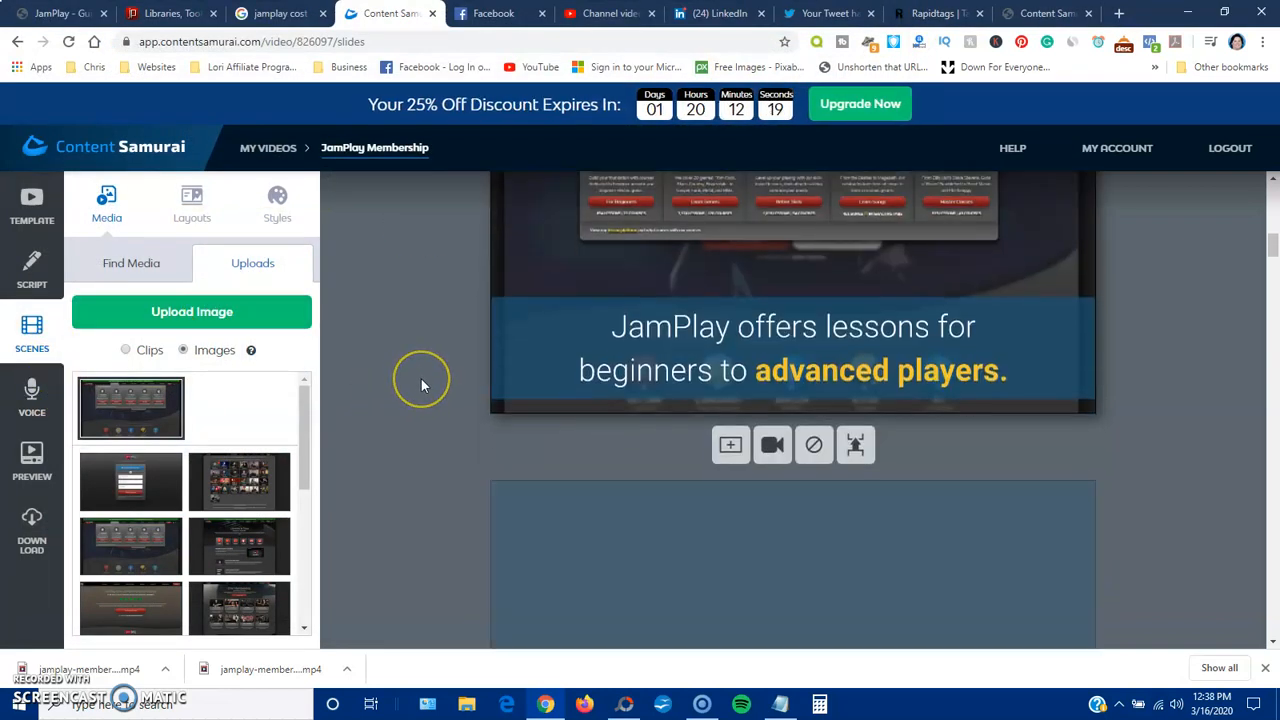
scroll(421, 380, "down", 4)
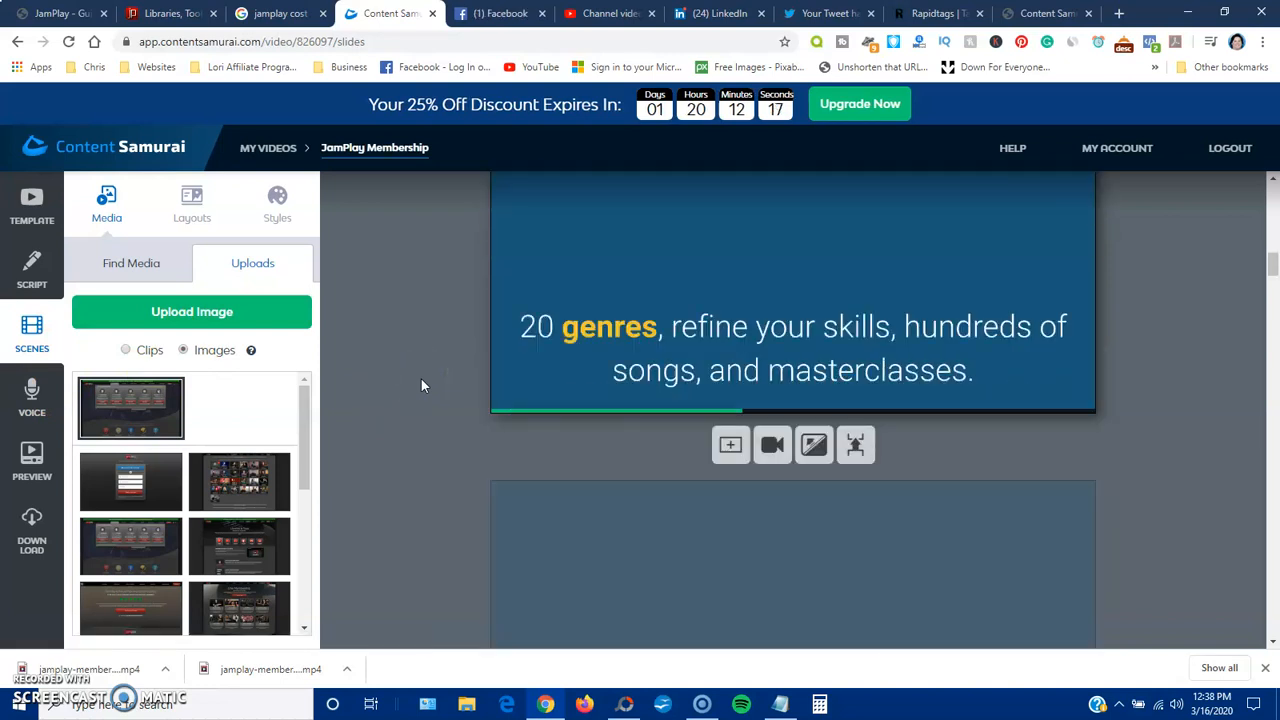
scroll(420, 380, "up", 2)
scroll(417, 380, "down", 3)
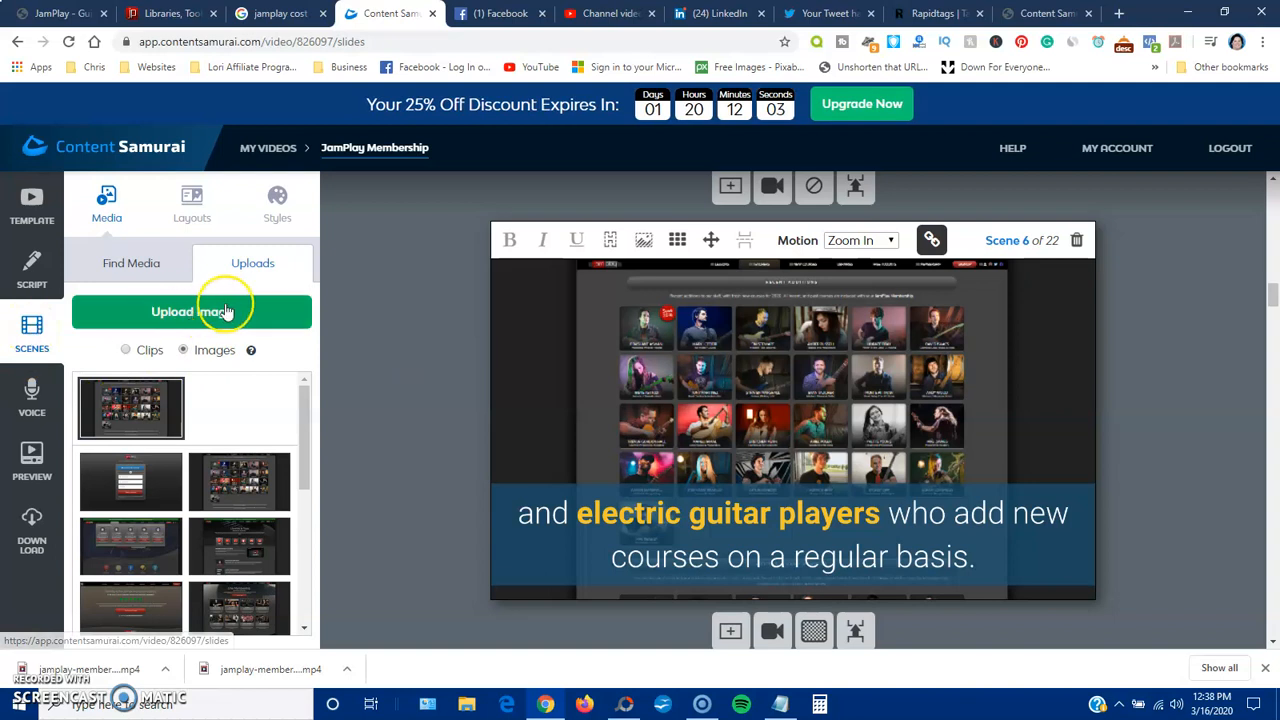
Compare the suggested stock images with the uploaded images available for scene 6
left_click(257, 264)
left_click(217, 321)
left_click(118, 262)
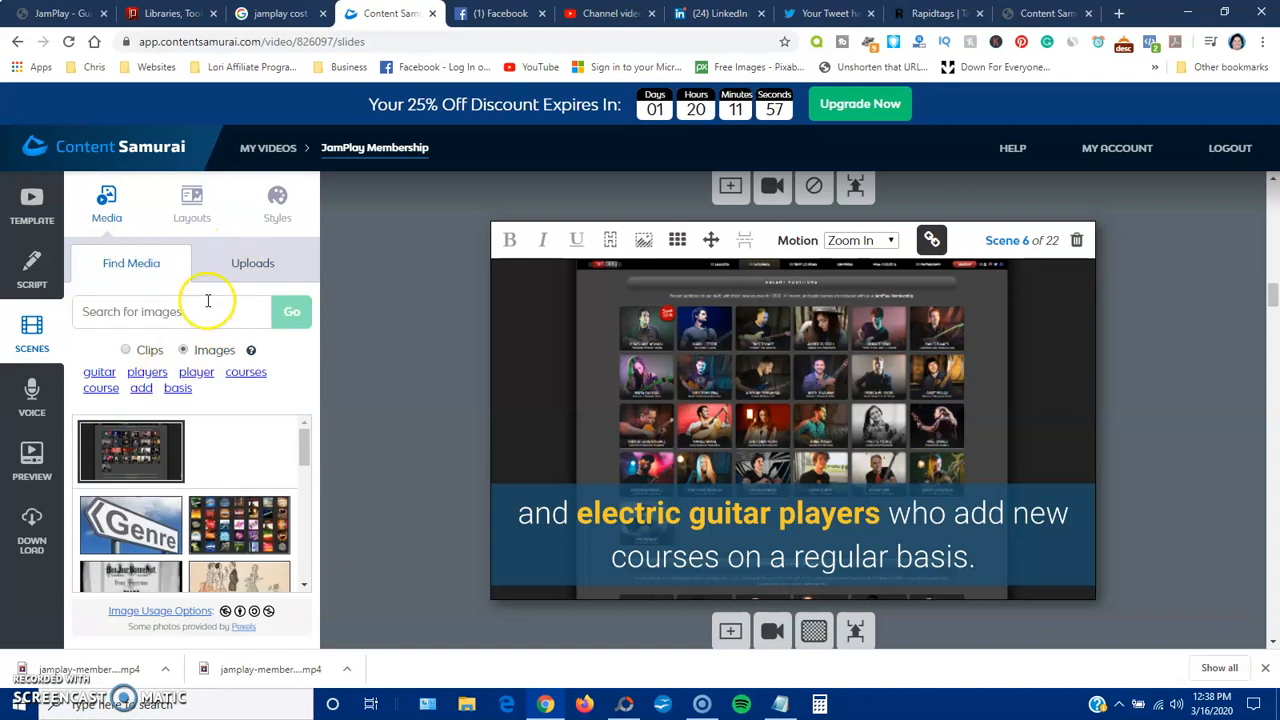
left_click(257, 262)
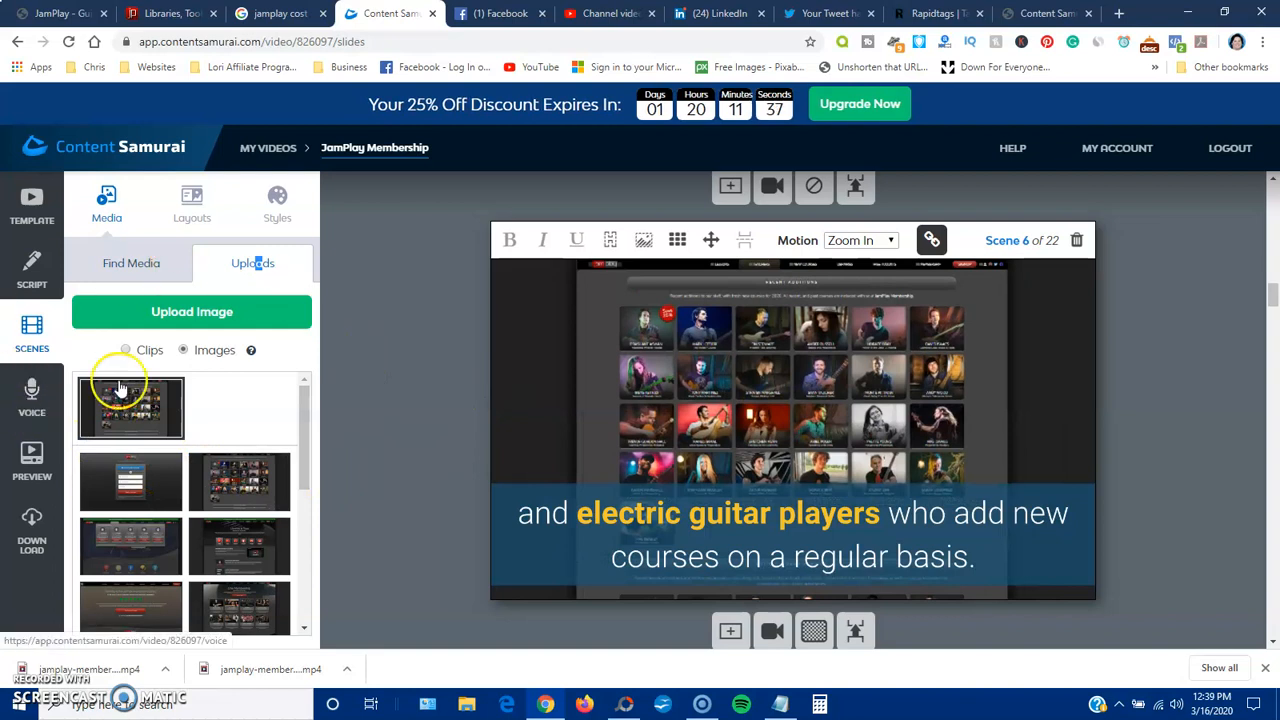
Examine the libraries and toolkit scenes from scene 7 through the Fingerstyle & Americana scene
scroll(403, 380, "down", 5)
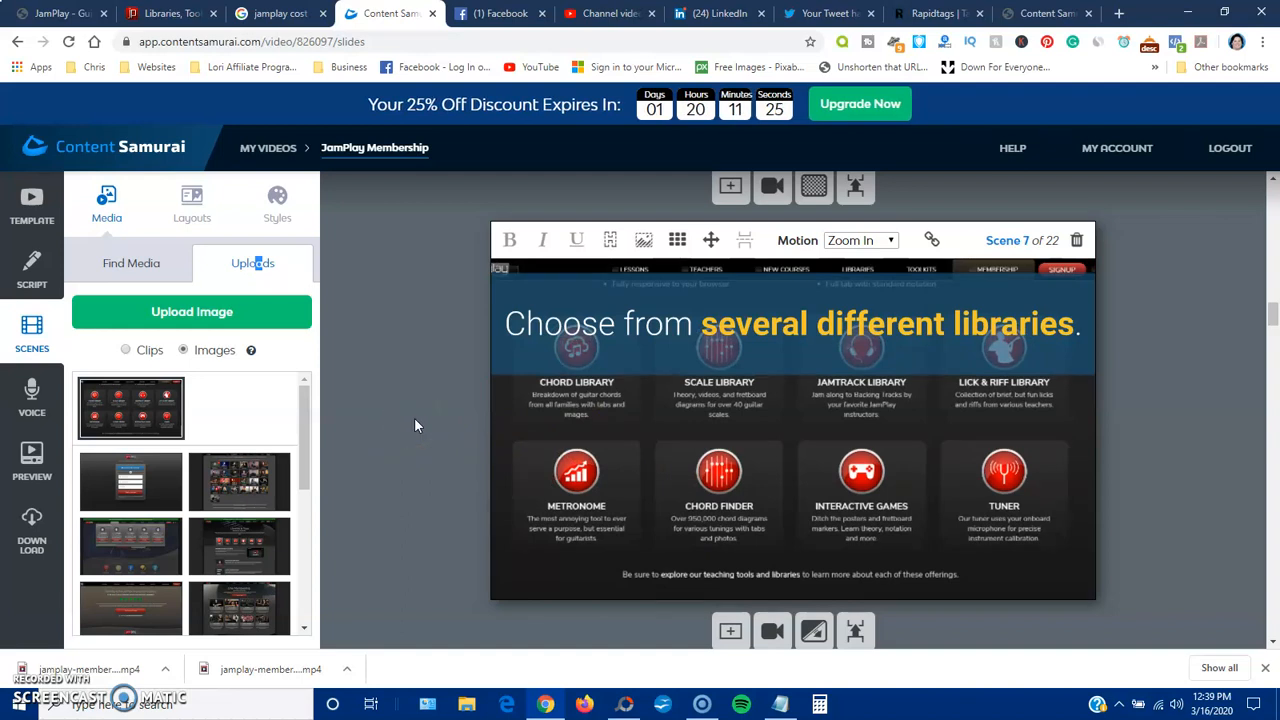
scroll(414, 417, "down", 2)
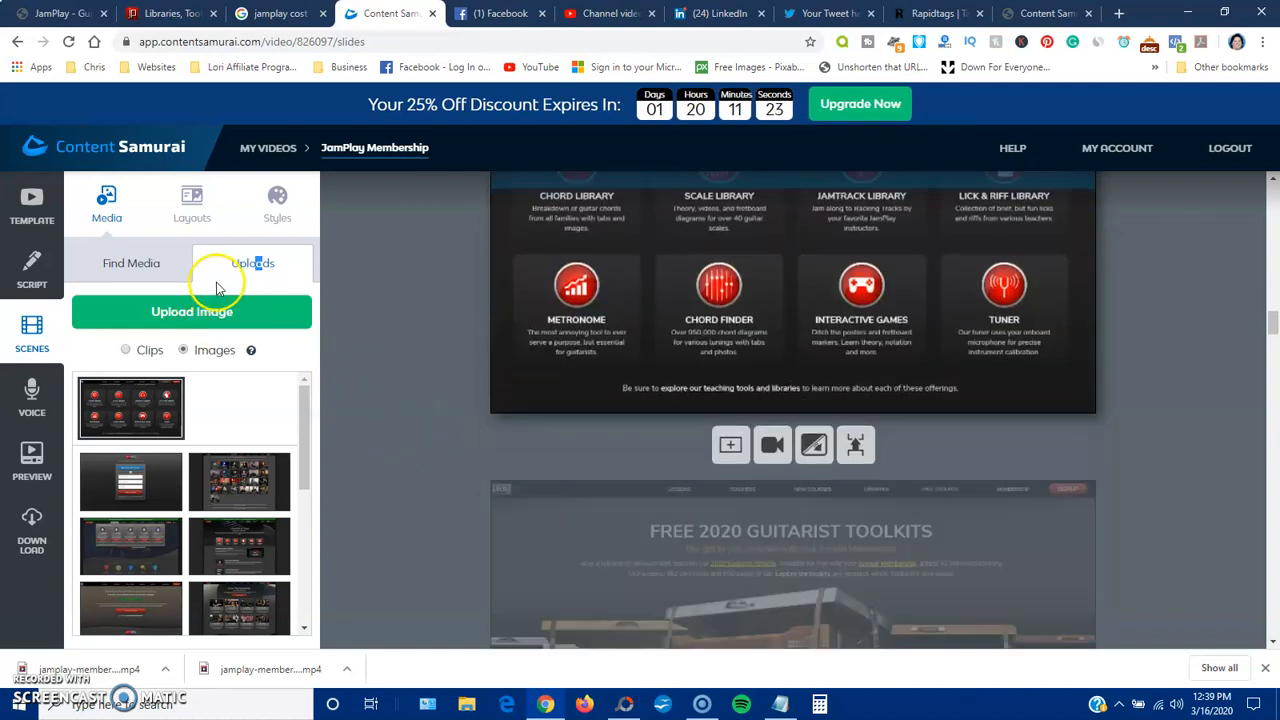
scroll(421, 401, "down", 3)
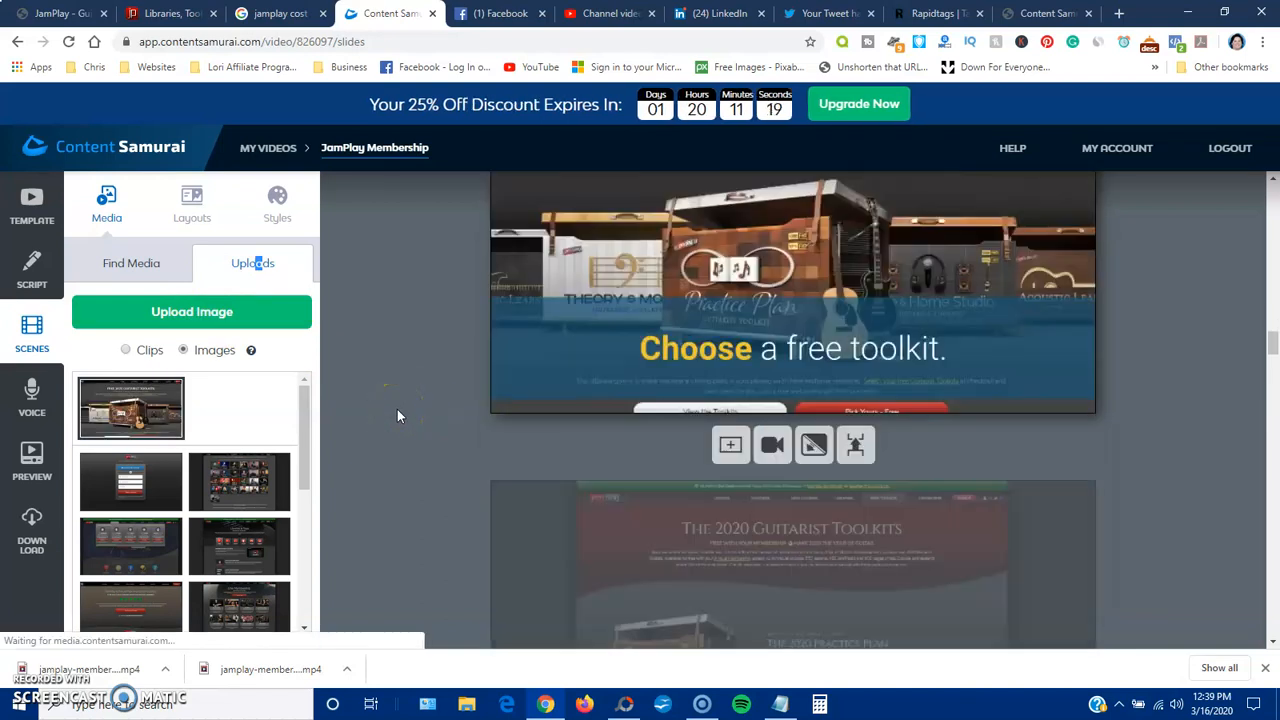
left_click(398, 411)
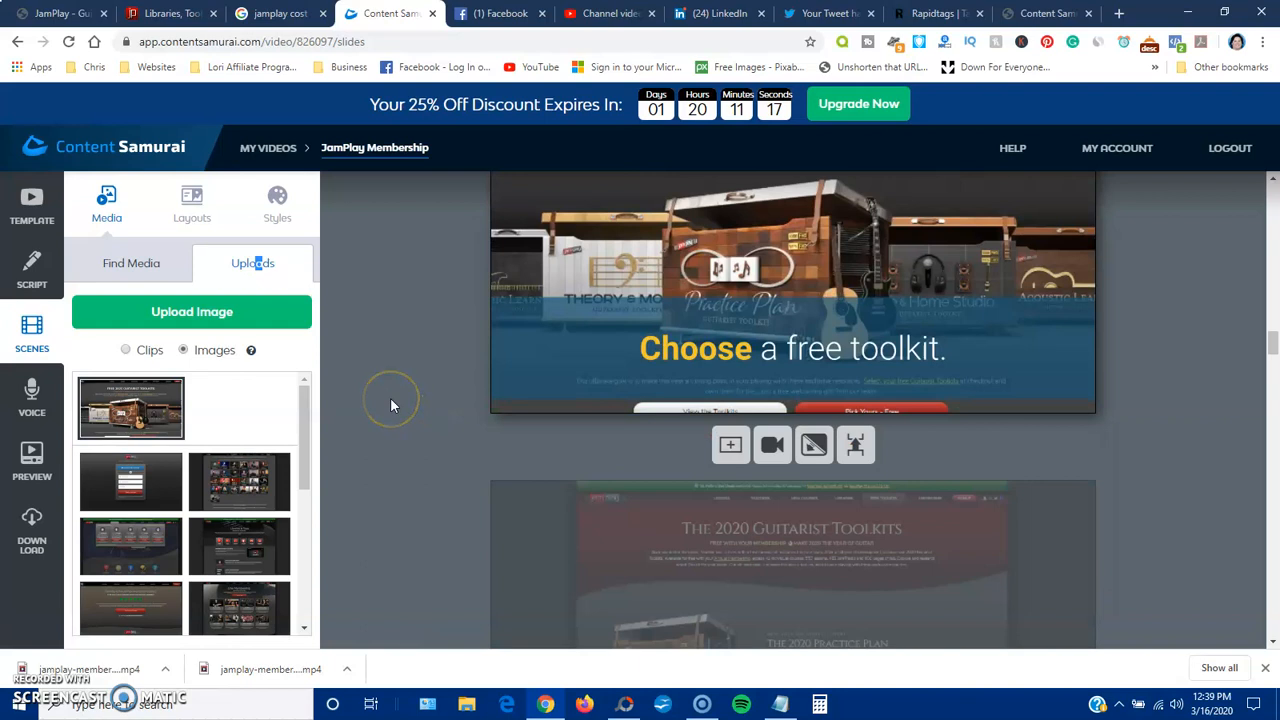
scroll(390, 405, "down", 3)
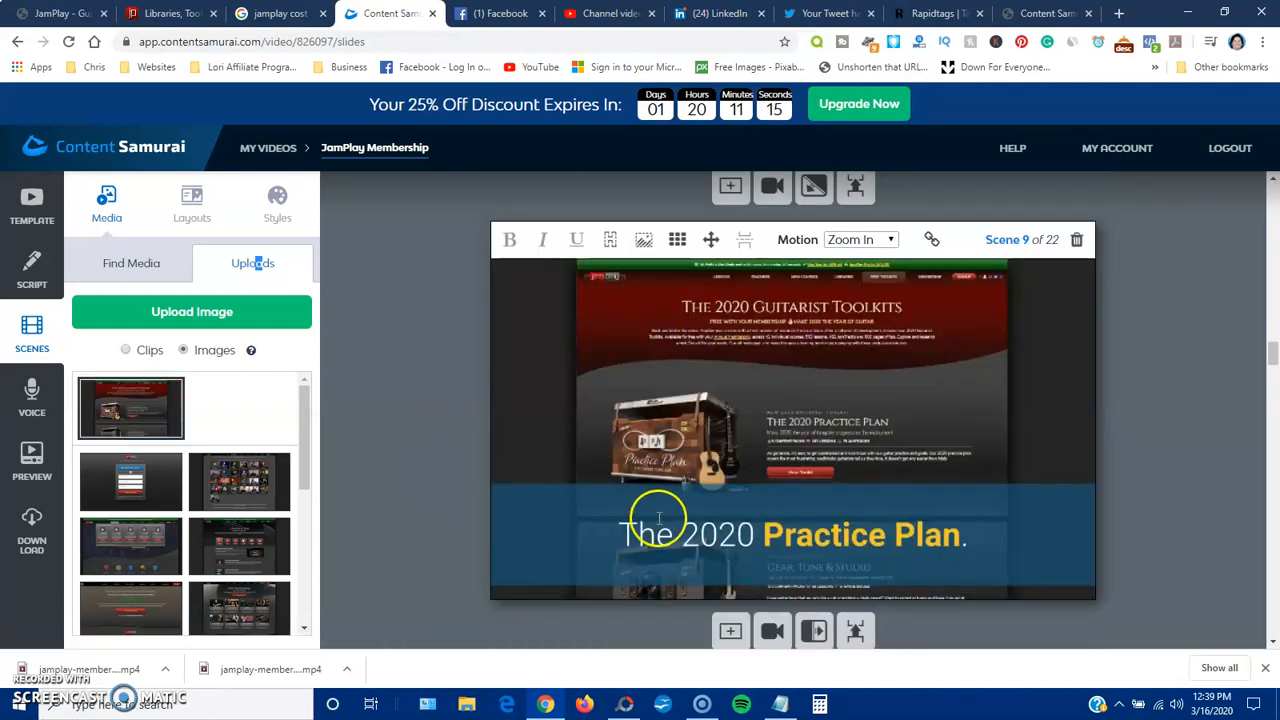
scroll(412, 461, "down", 1)
scroll(415, 455, "down", 3)
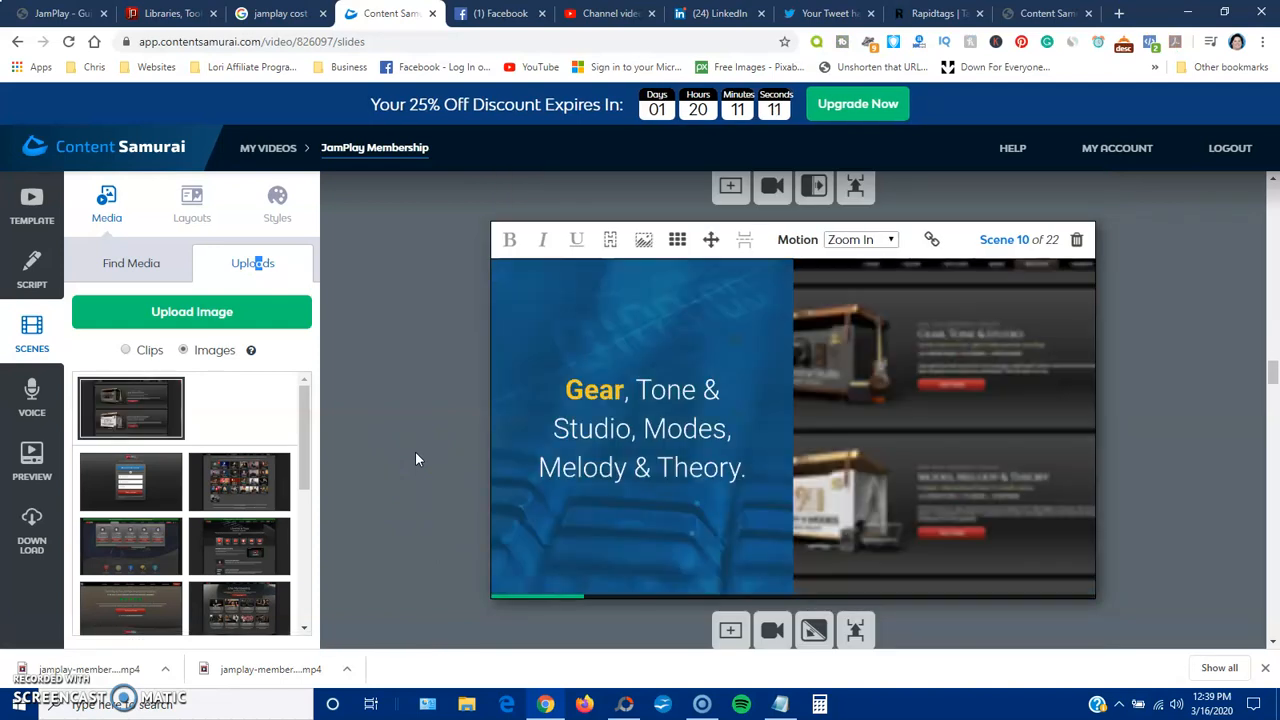
left_click(420, 451)
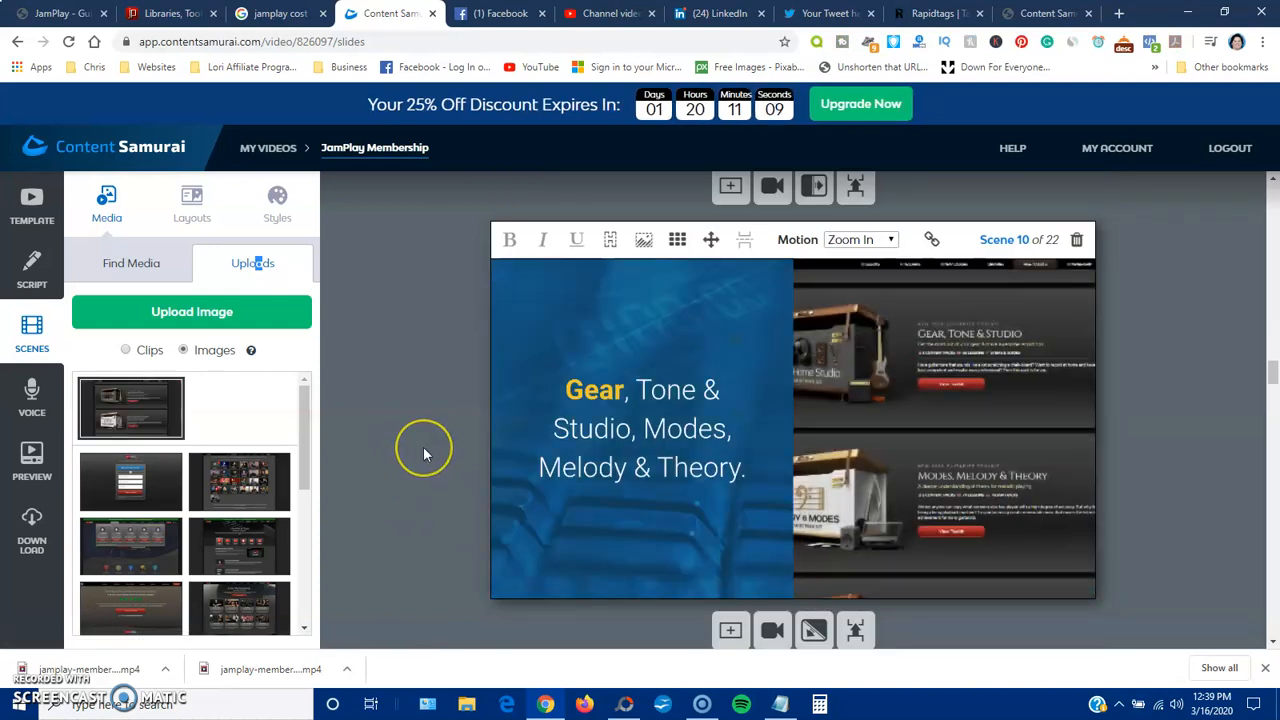
scroll(423, 453, "down", 3)
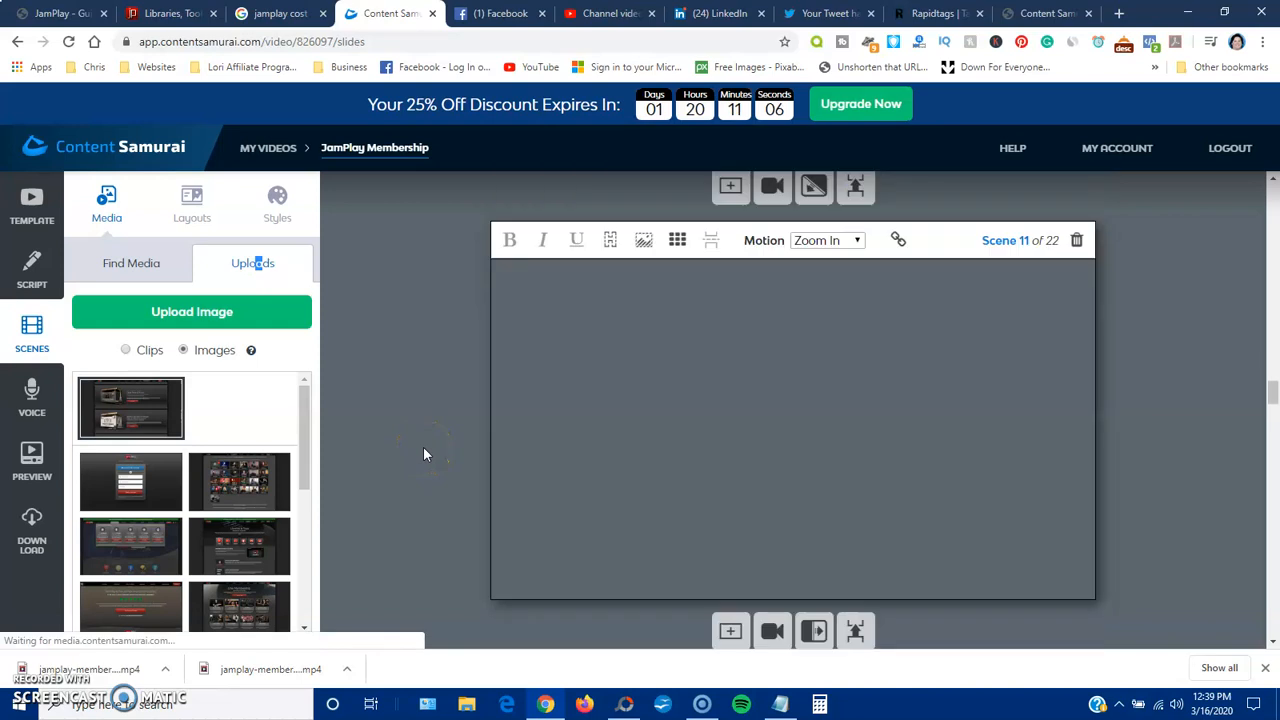
scroll(423, 453, "down", 3)
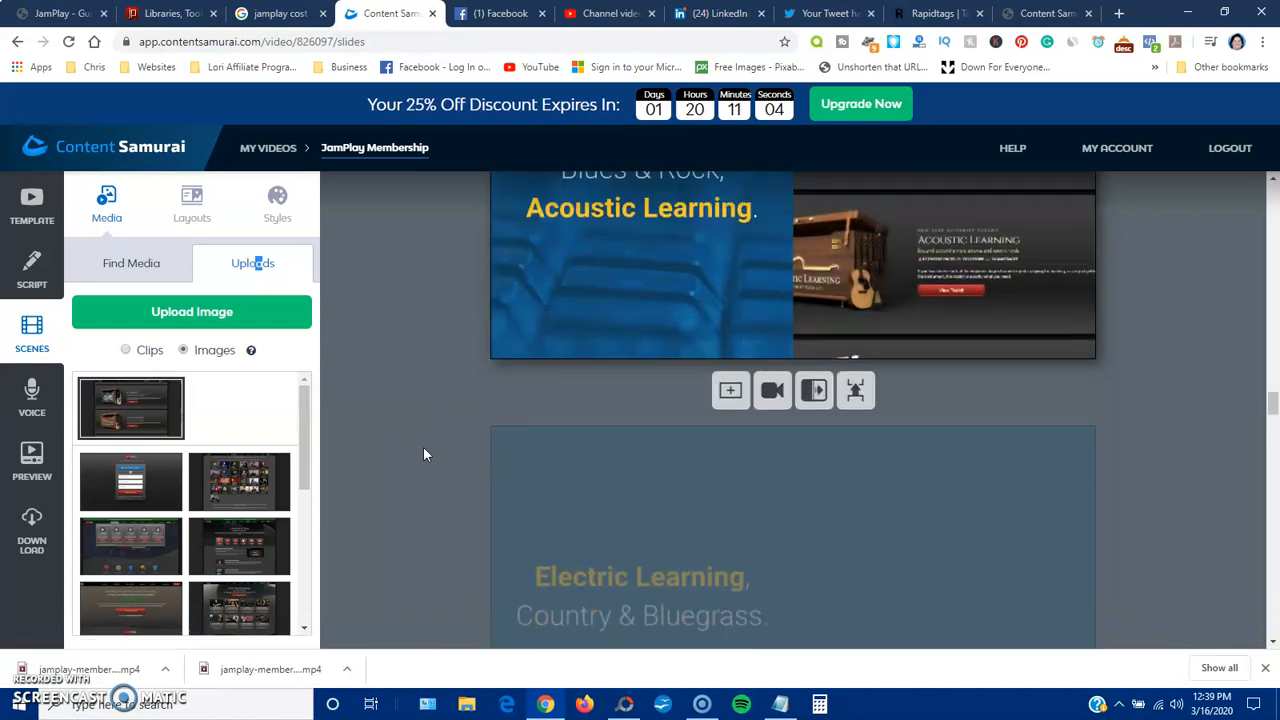
scroll(423, 454, "down", 3)
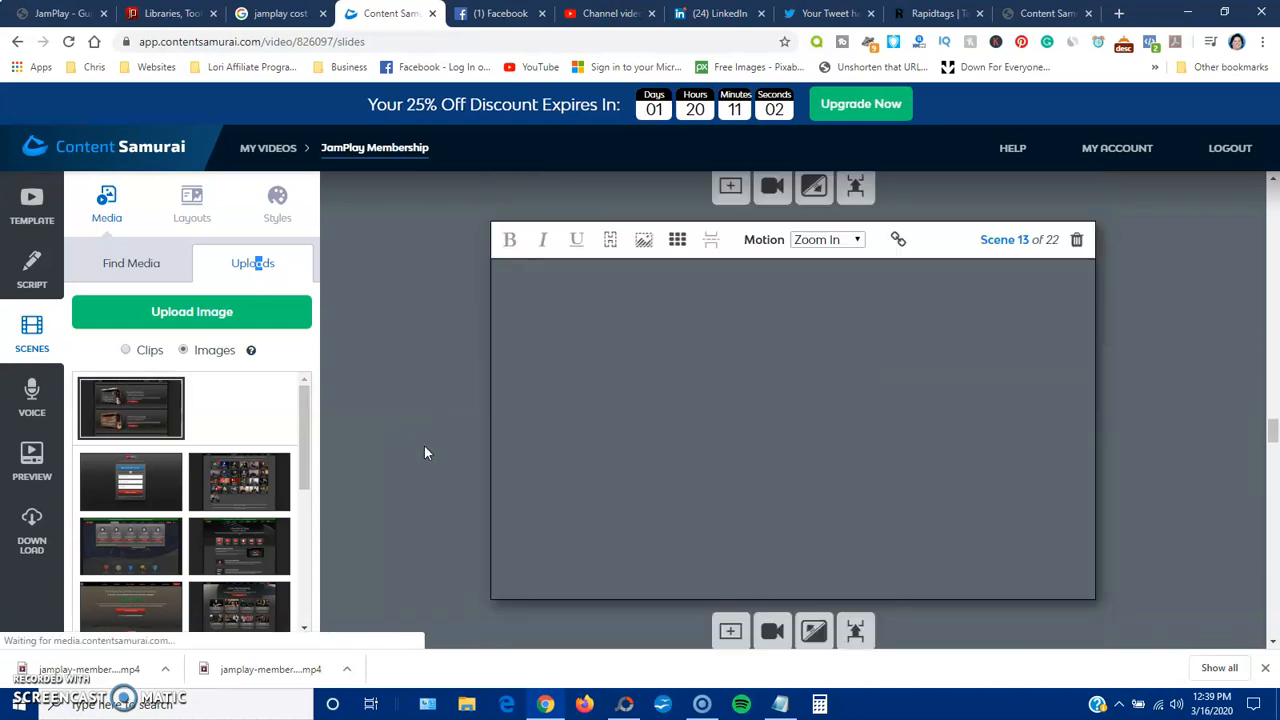
scroll(424, 453, "down", 3)
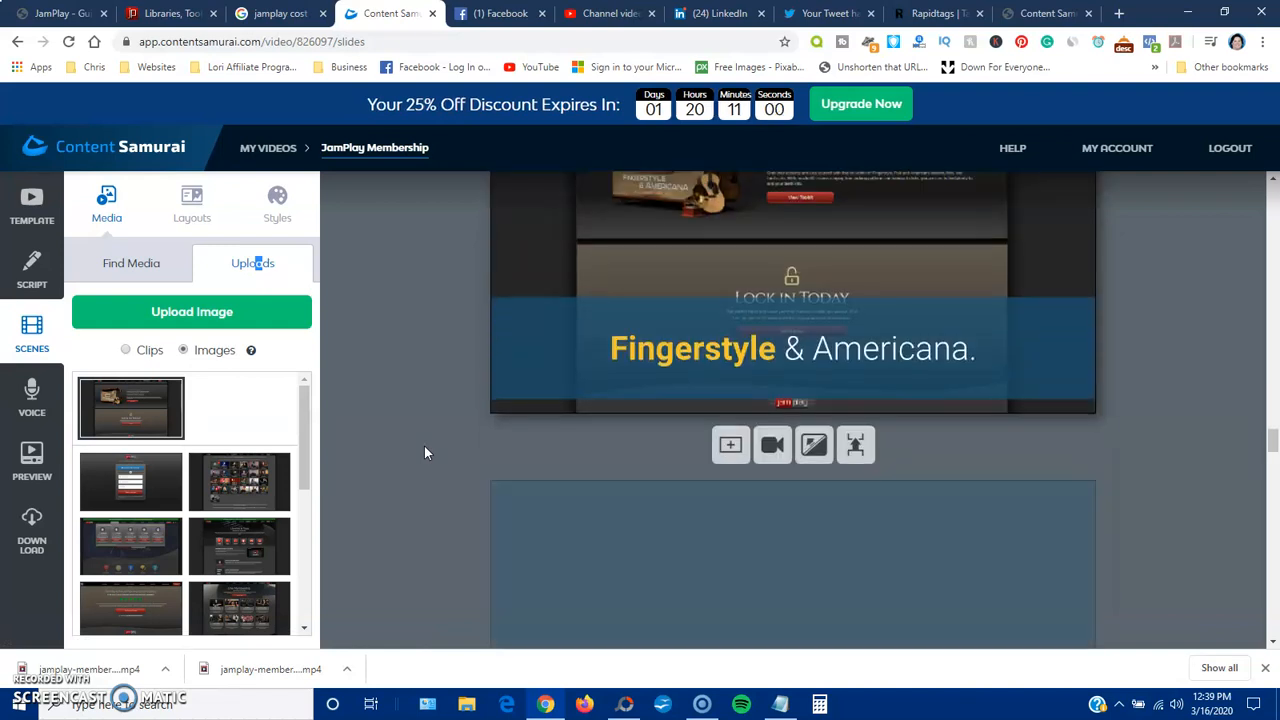
View the voice track options and the list of available Auto-voice styles, keeping Heidi selected
left_click(32, 395)
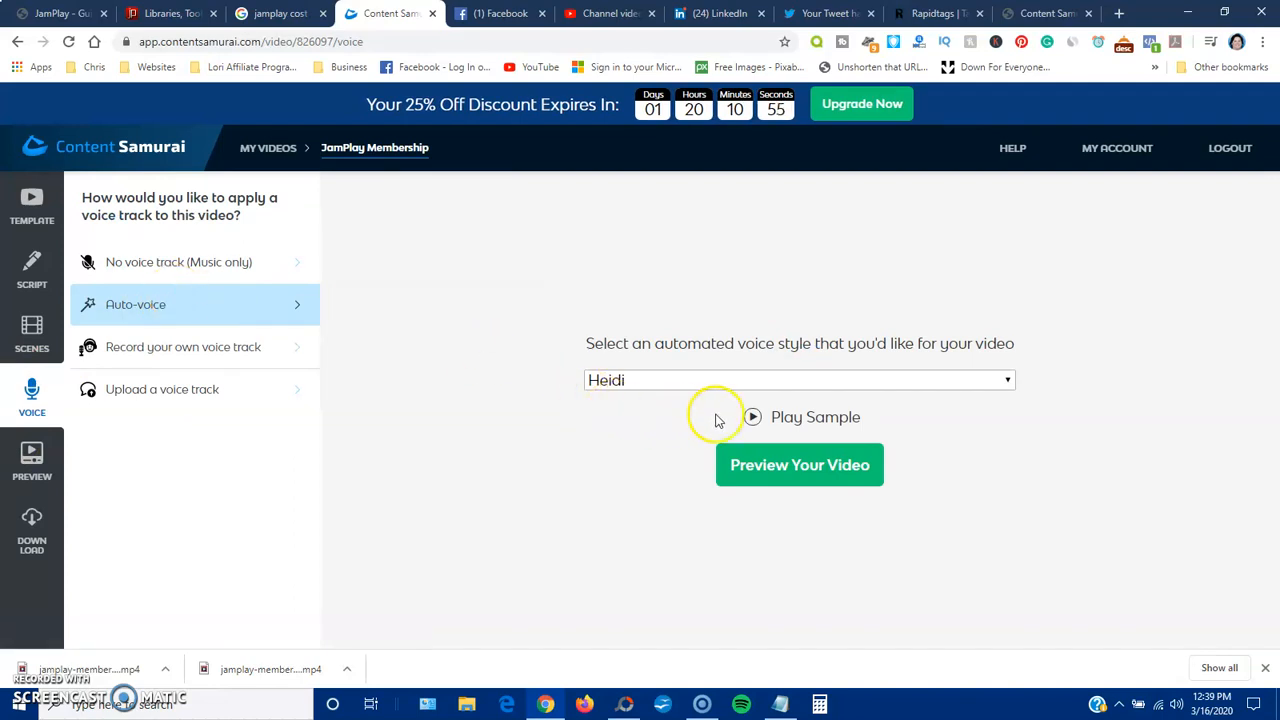
left_click(1007, 385)
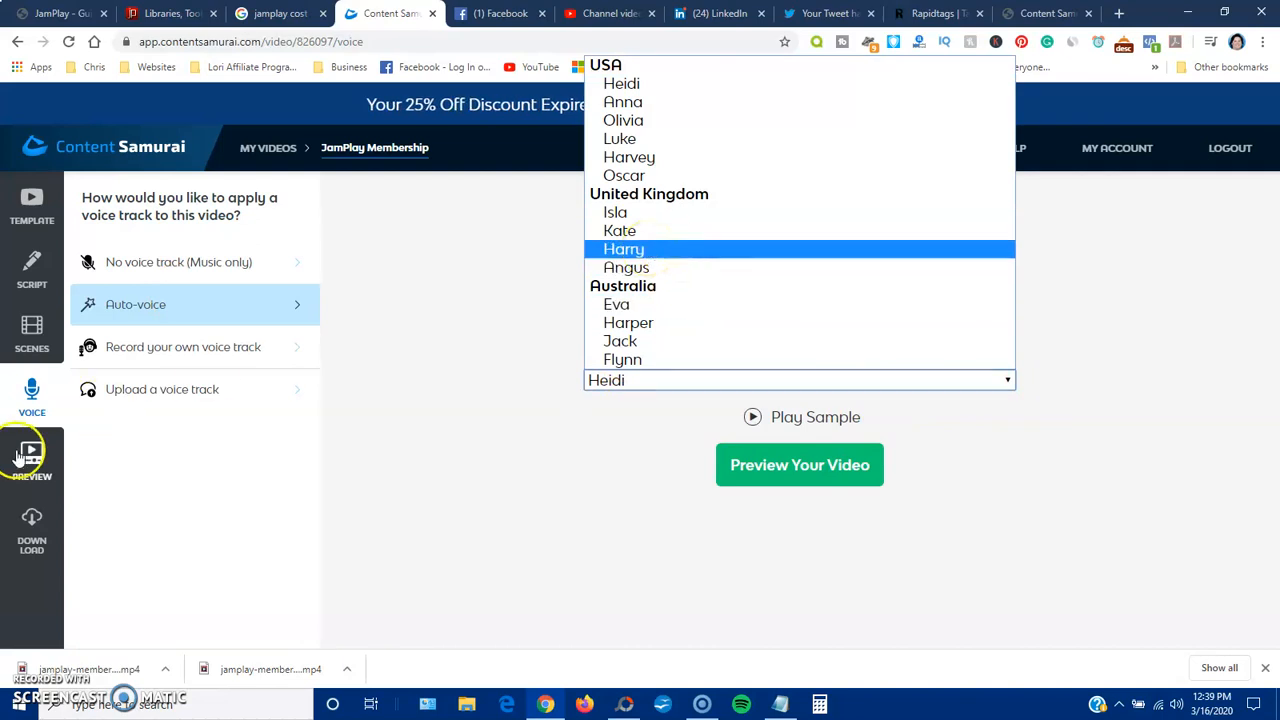
left_click(371, 443)
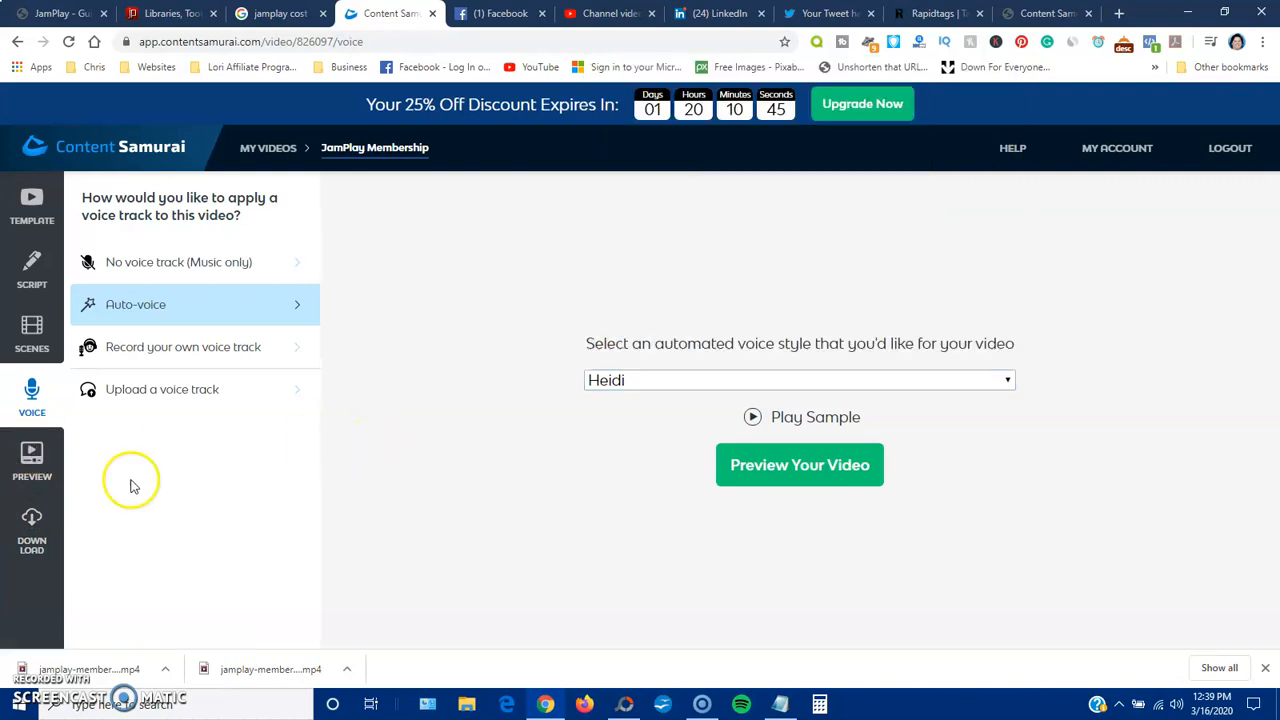
Open the preview of the JamPlay Membership video and play it from the start
left_click(18, 465)
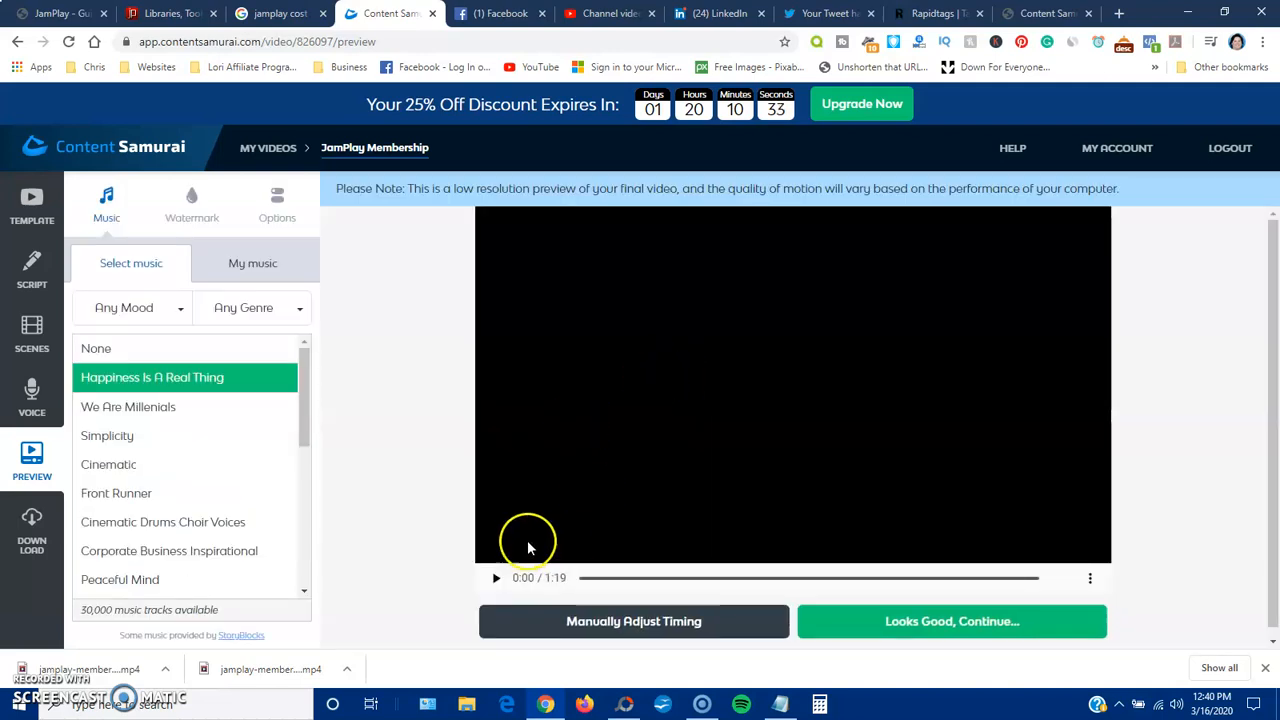
left_click(496, 580)
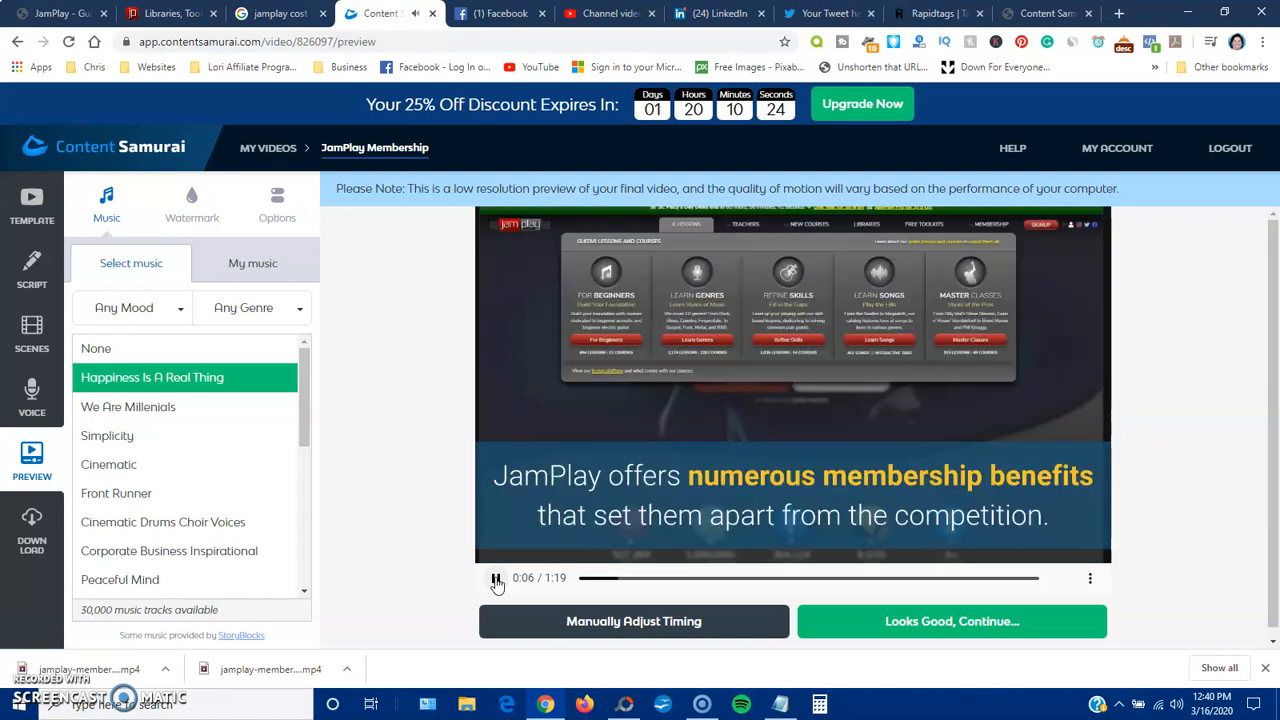
Pause the preview of the JamPlay Membership video and open its download page
left_click(497, 580)
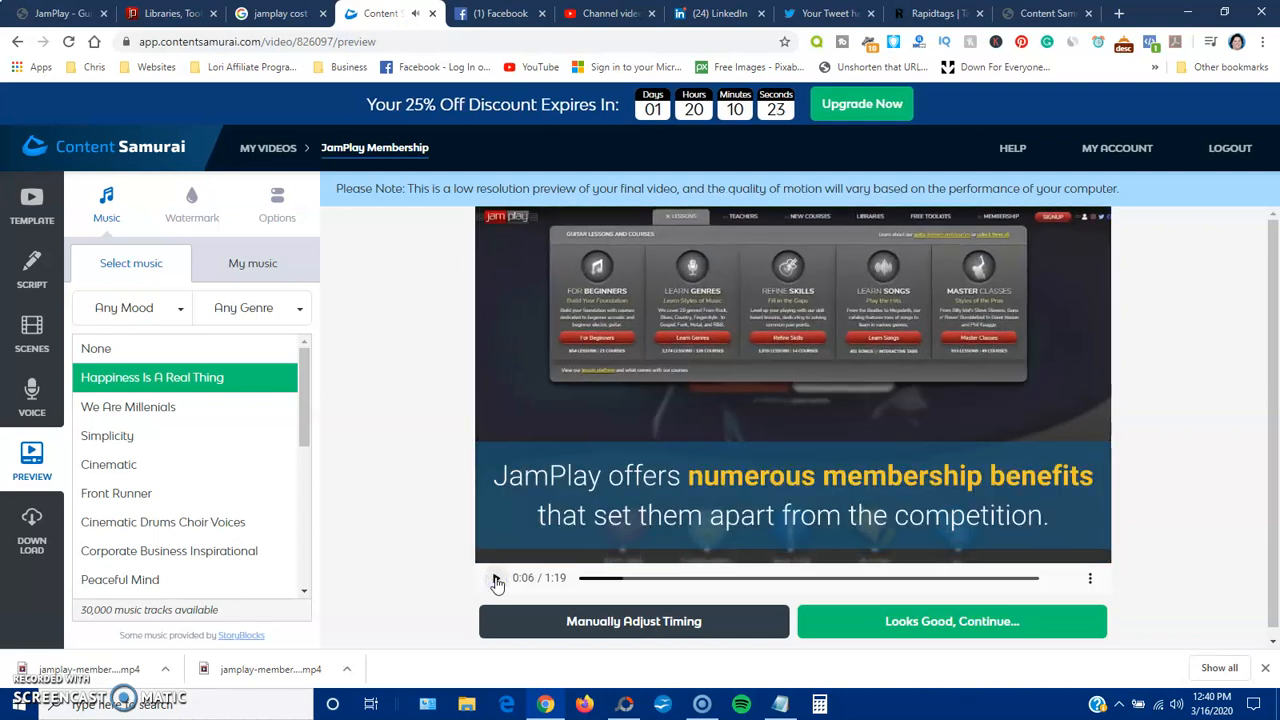
left_click(32, 527)
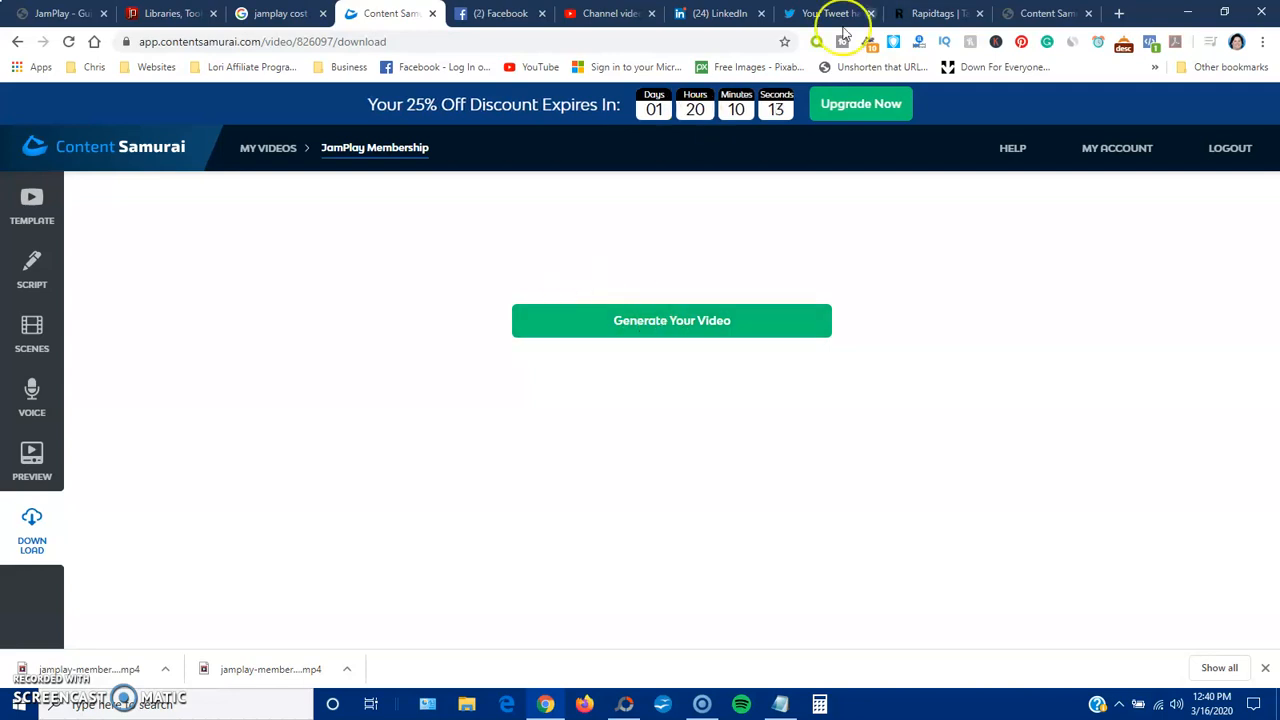
Switch to the desktop, play the video file "Learn to Play the GUITAR with a JAMPLAY Membership" and pause it at 0:10
left_click(1187, 13)
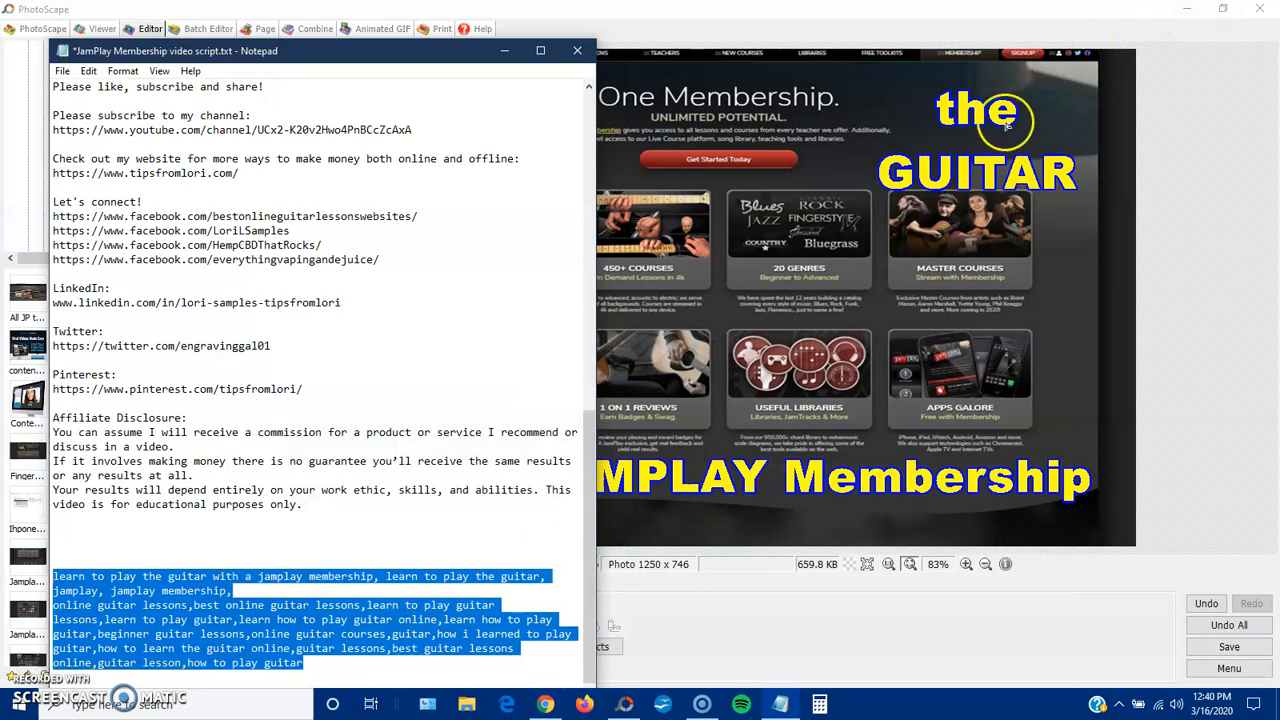
left_click(1187, 9)
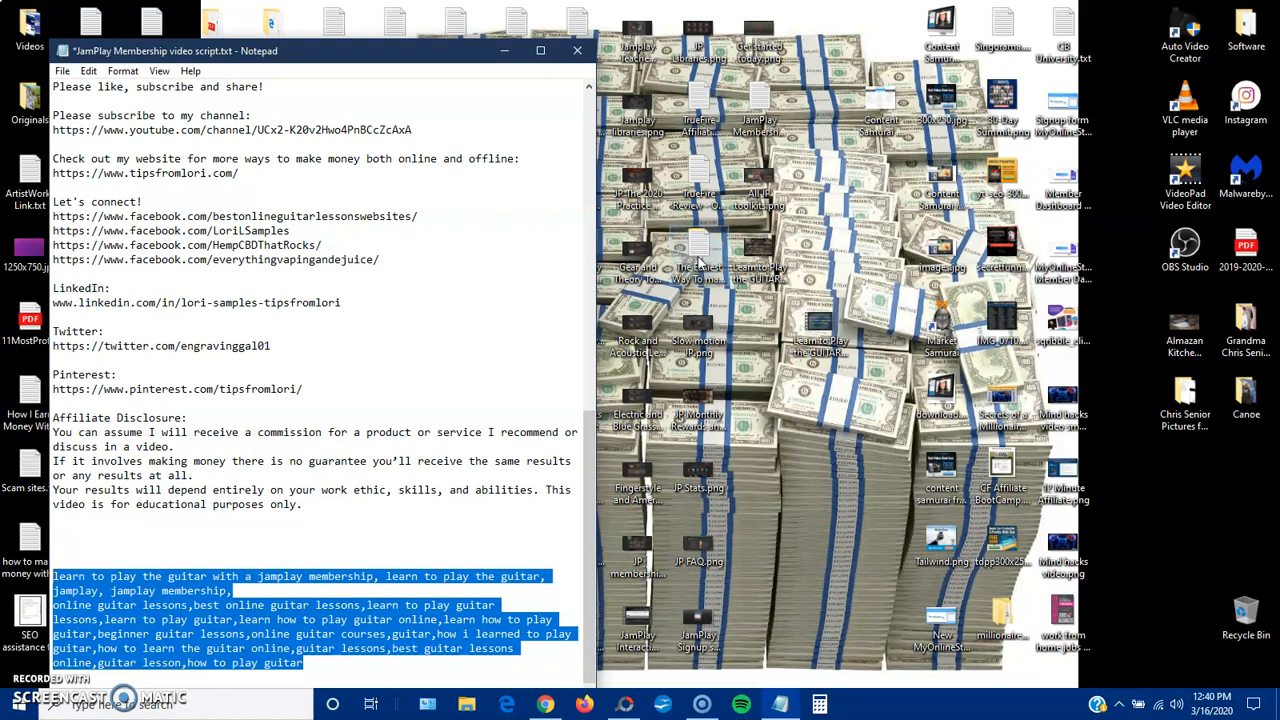
left_click(819, 325)
double_click(819, 325)
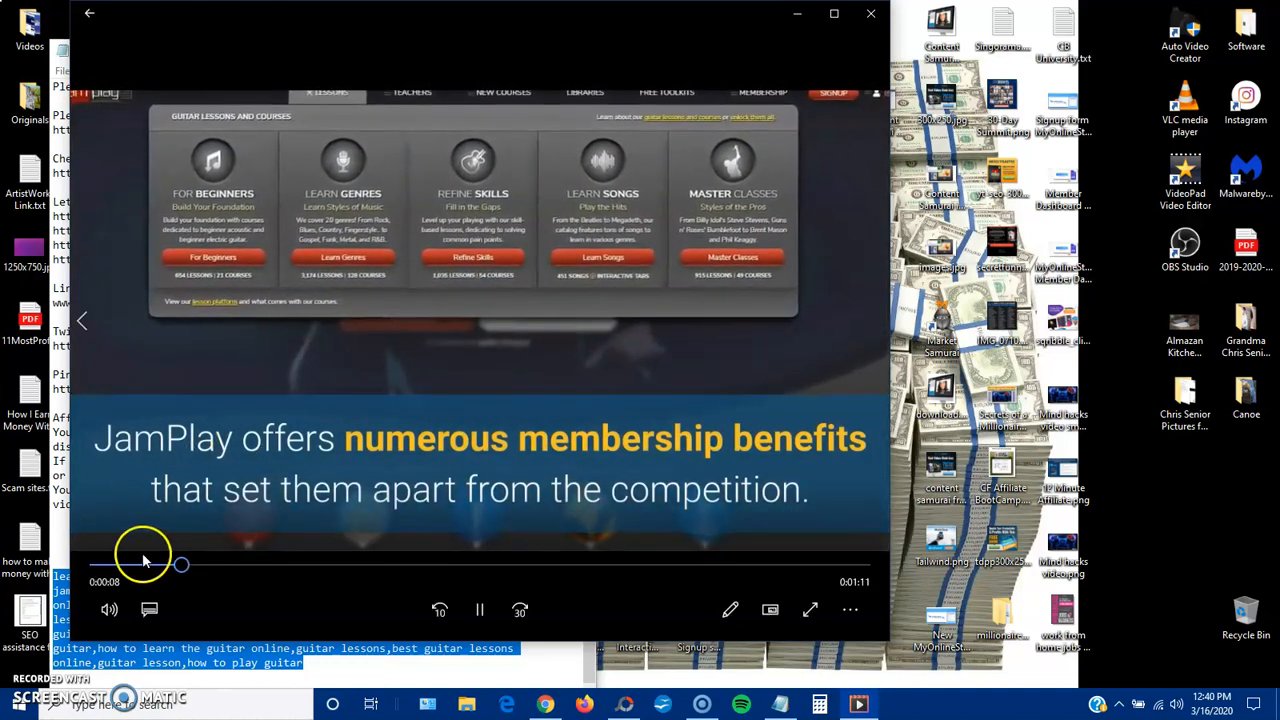
left_click(480, 612)
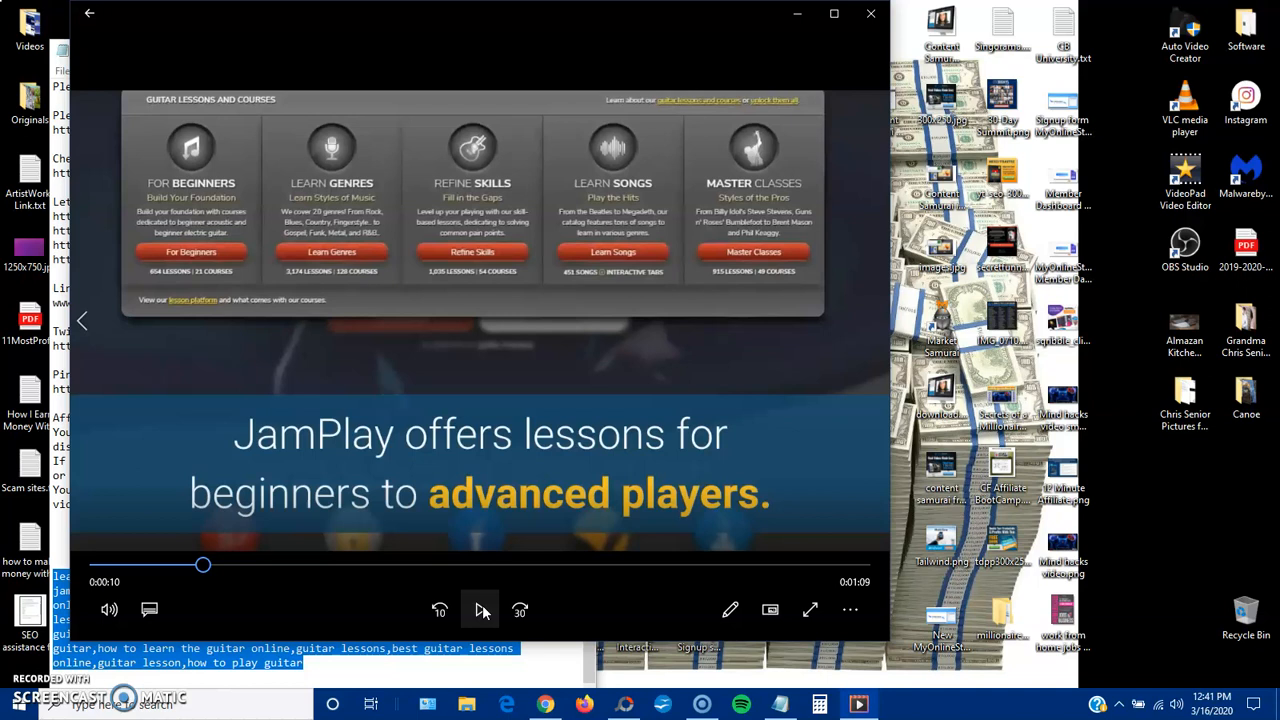
left_click(481, 610)
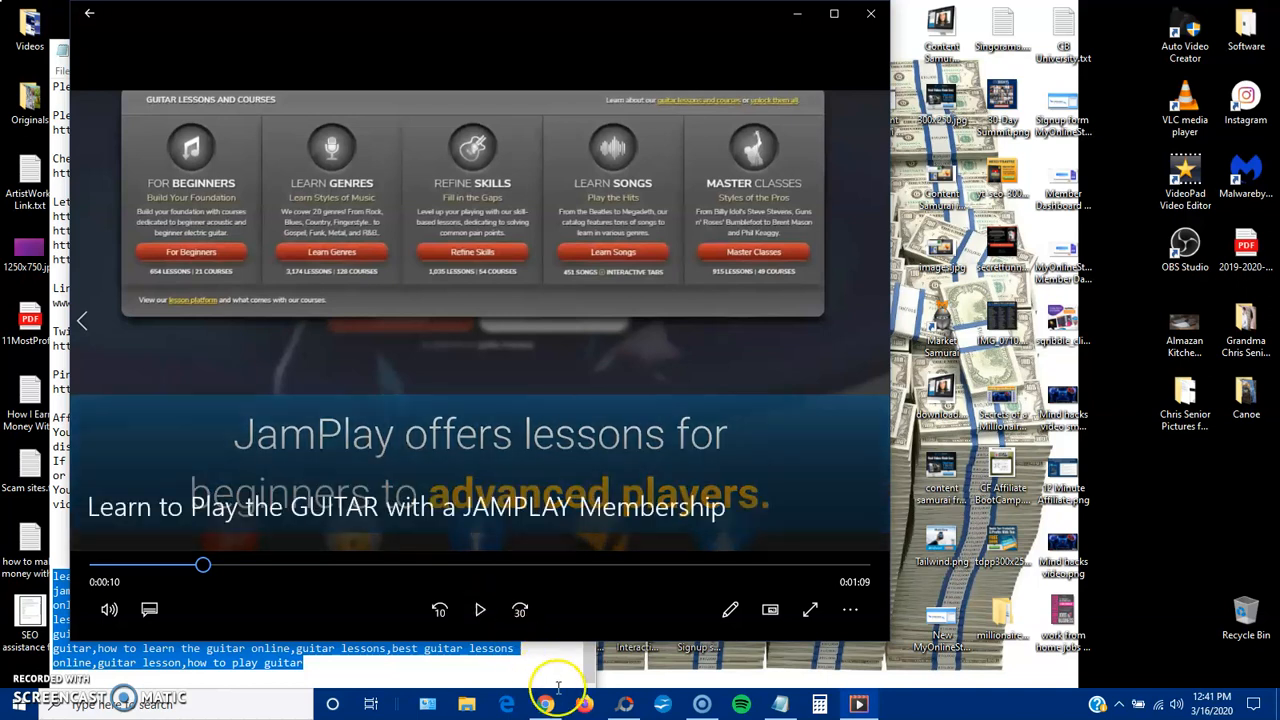
Switch back to Content Samurai in the browser and view the overview of all created videos
left_click(545, 704)
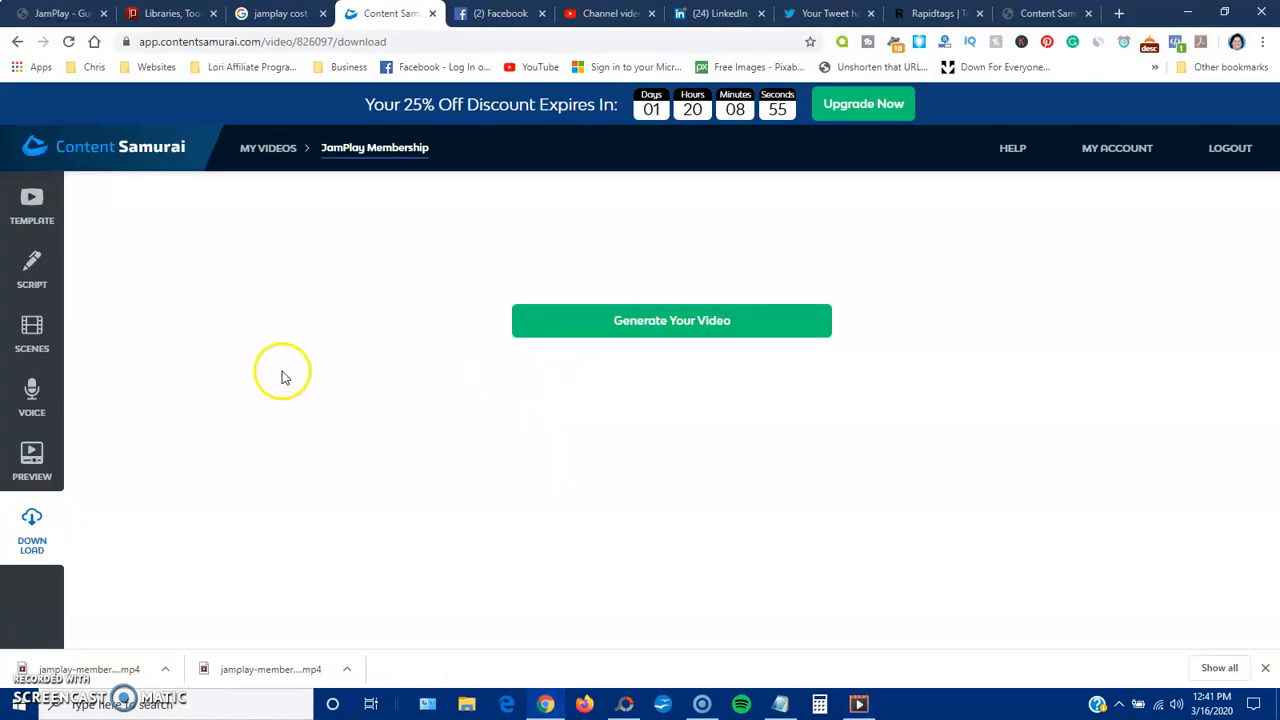
left_click(259, 151)
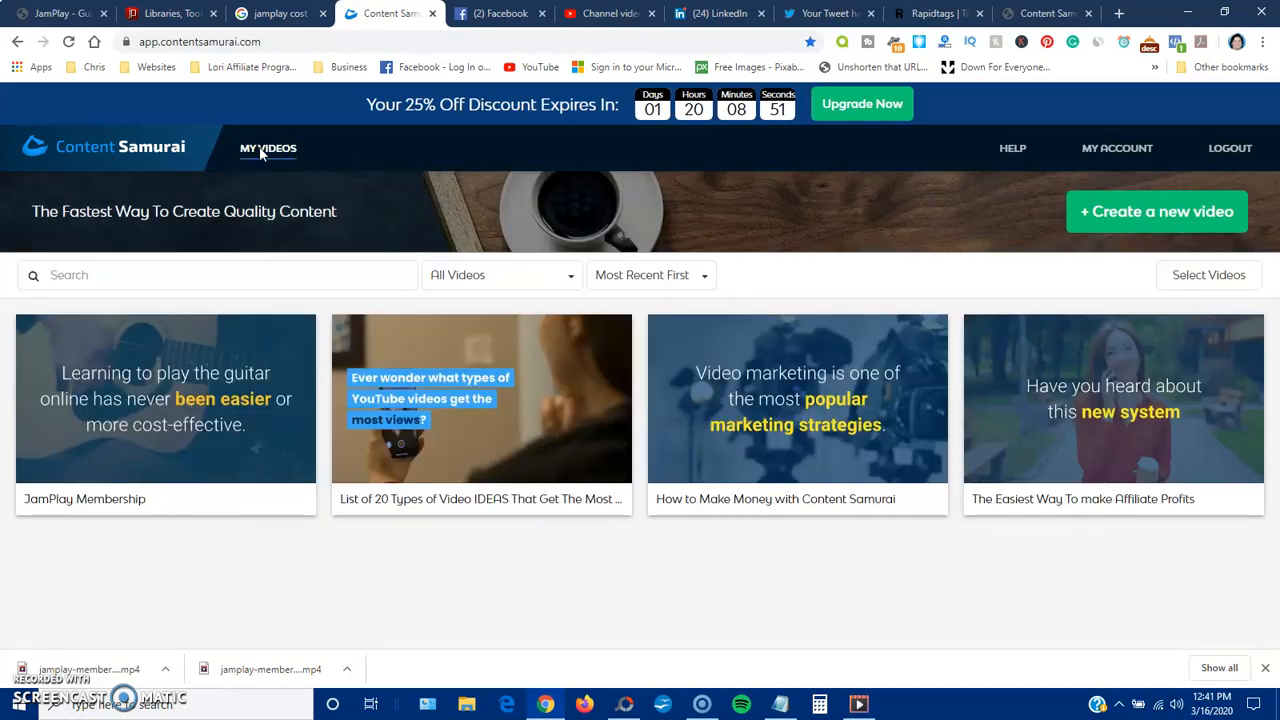
mouse_move(242, 461)
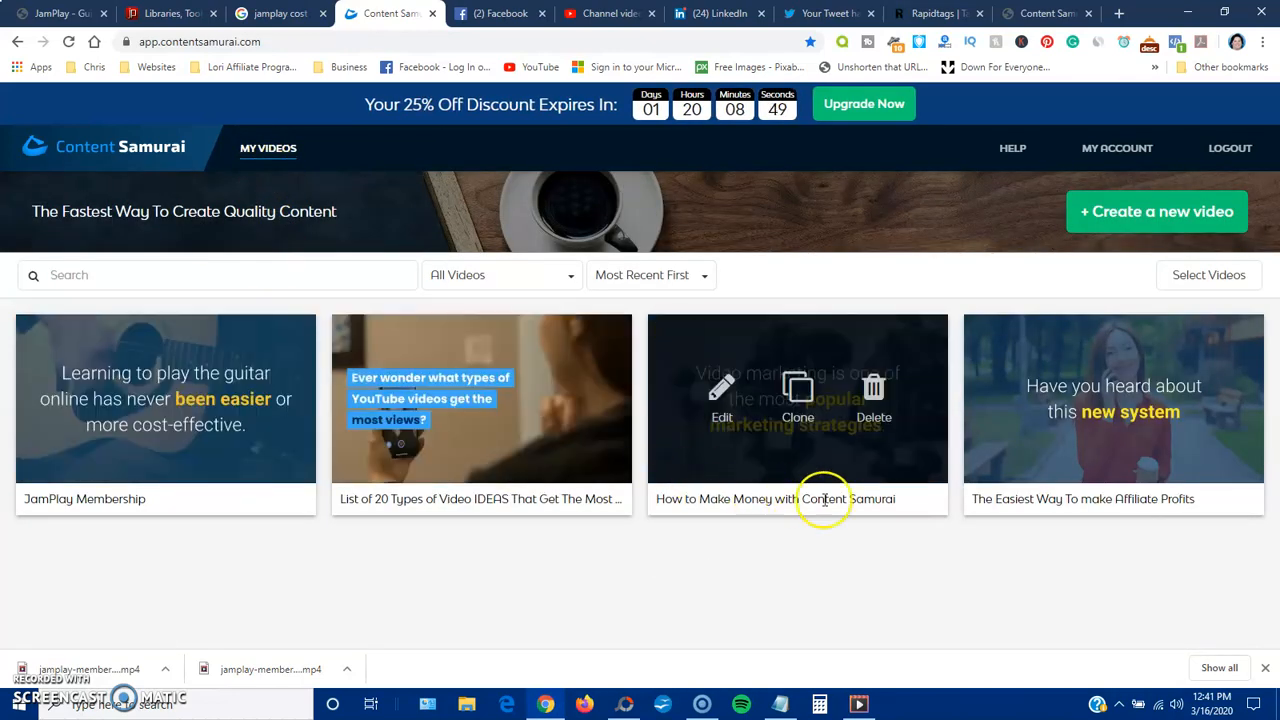